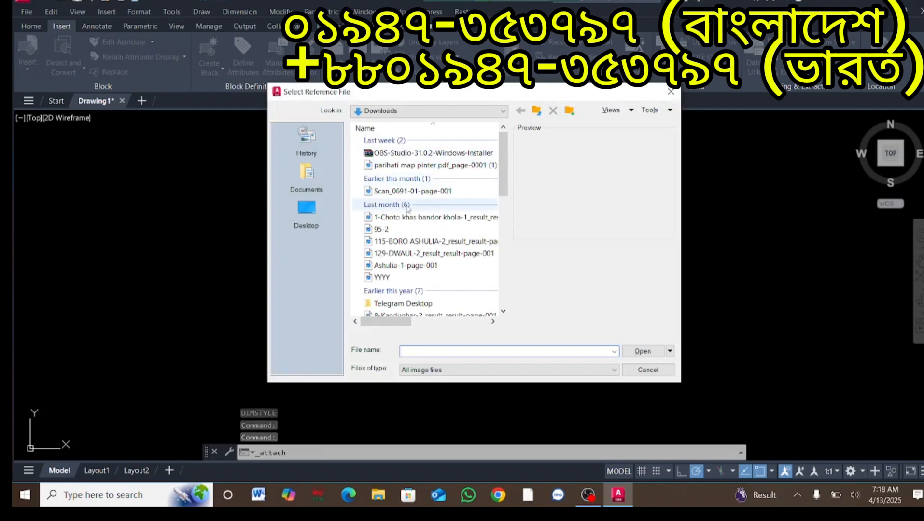
Attach the image "1-Choto khas bandor khola-1_result_result-page-001" at scale 3960 with an insertion point picked in the drawing
left_click(445, 219)
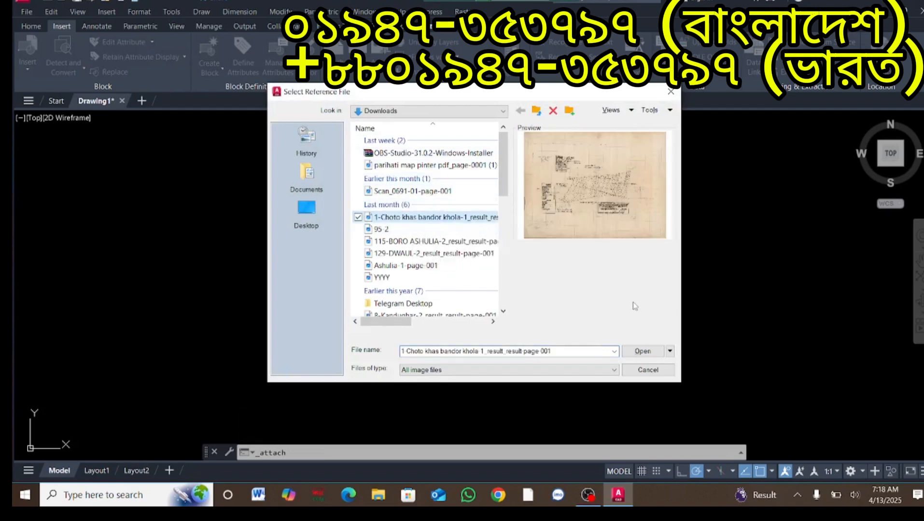
left_click(645, 351)
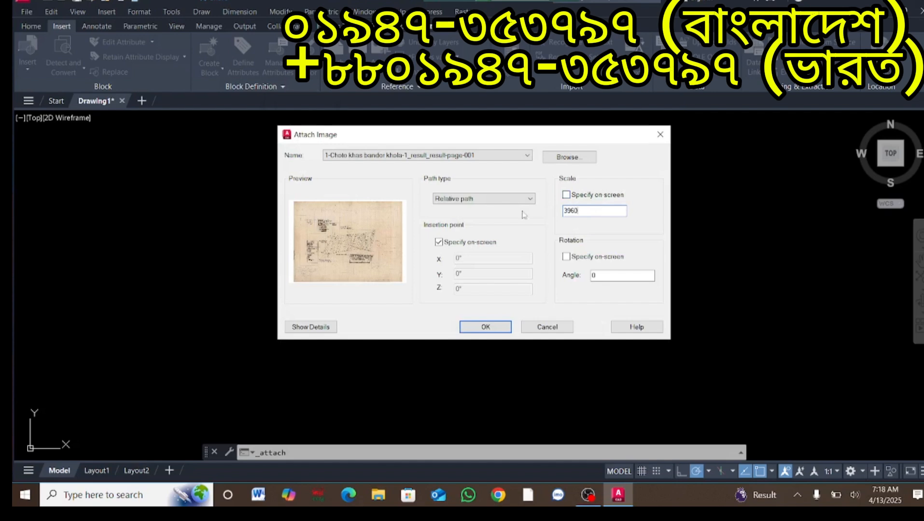
left_click(496, 332)
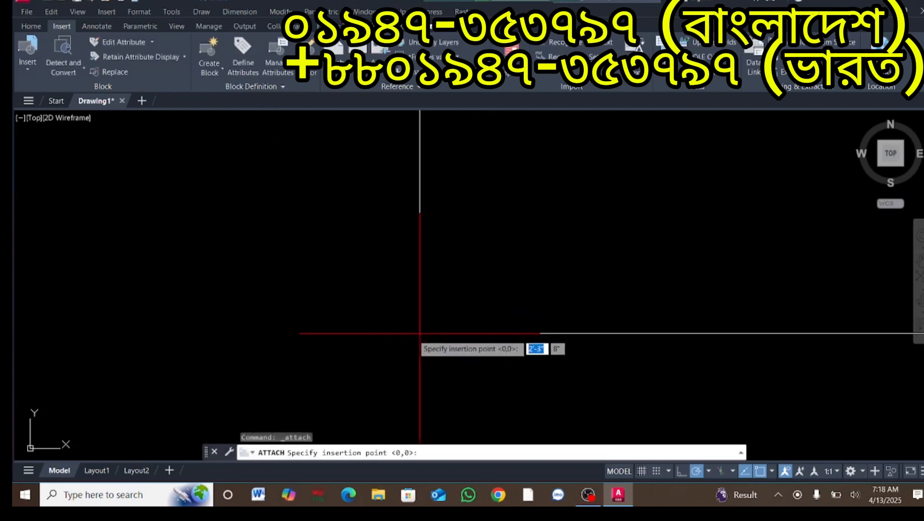
left_click(346, 370)
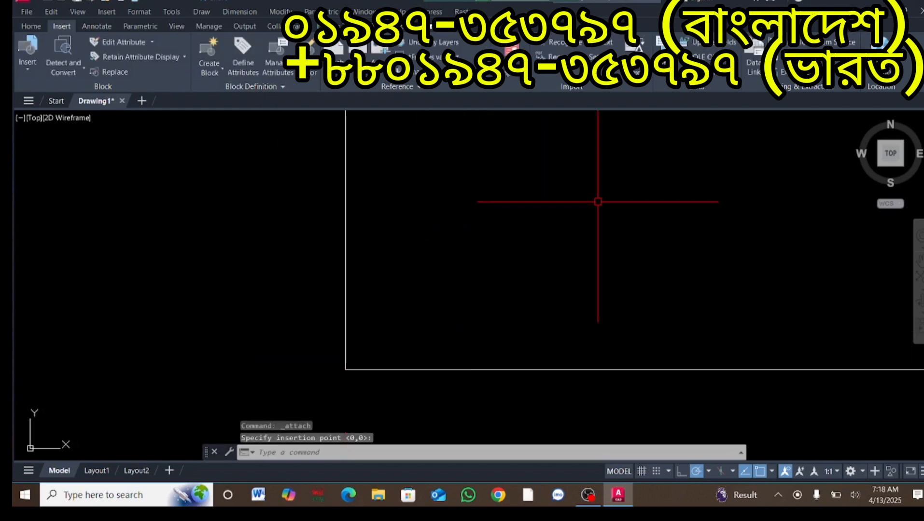
scroll(582, 196, "down", 8)
scroll(583, 196, "down", 8)
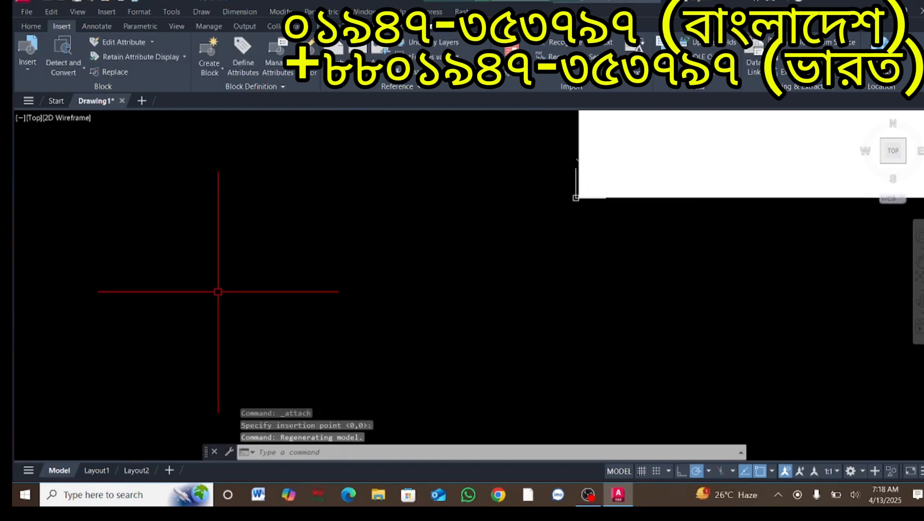
scroll(270, 300, "down", 10)
scroll(270, 299, "down", 6)
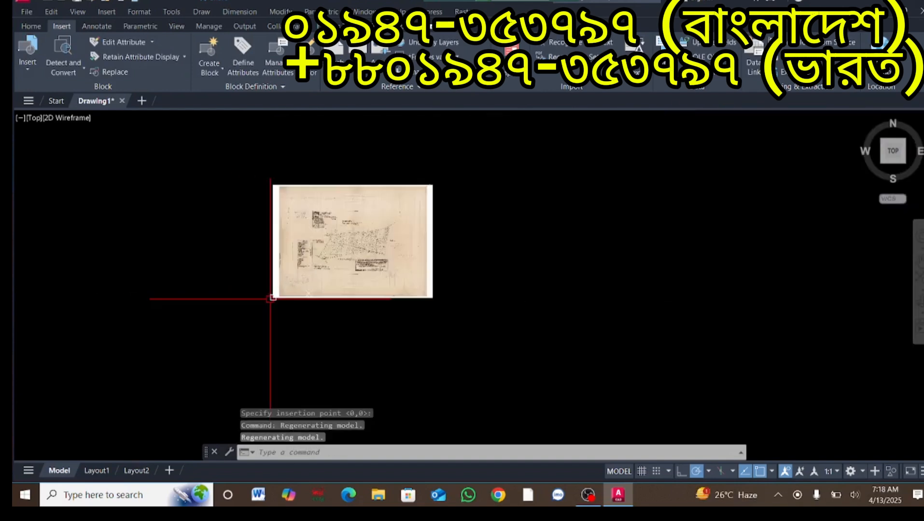
Turn off Show UCS Icon at Origin for the UCS icon at the map image's lower-left corner
scroll(270, 299, "up", 8)
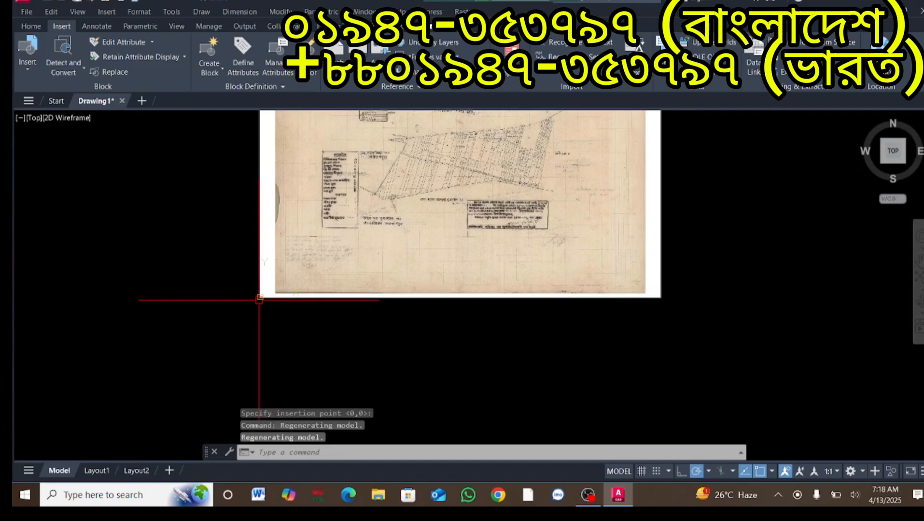
left_click(259, 299)
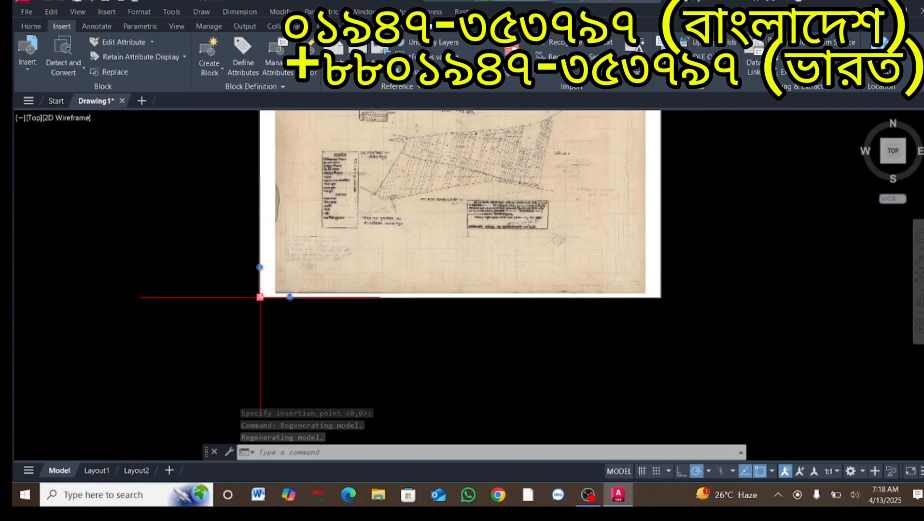
mouse_move(259, 297)
mouse_move(304, 448)
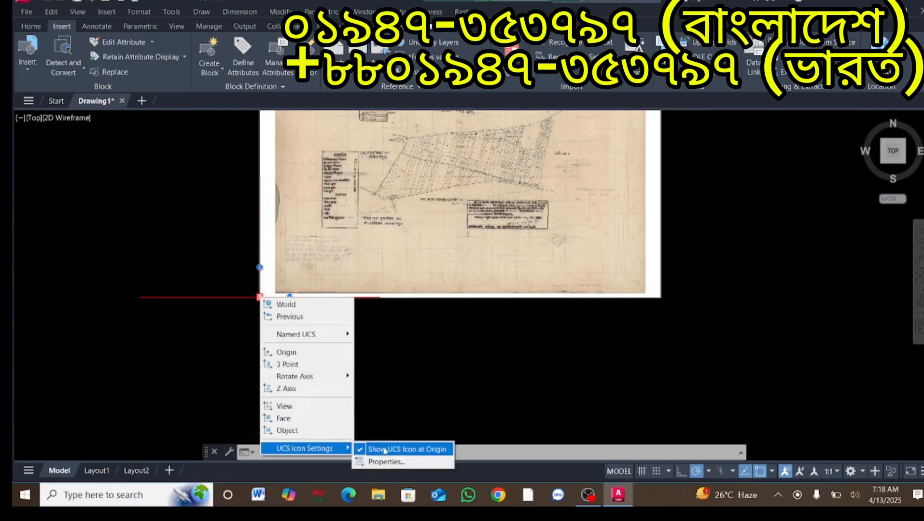
left_click(387, 449)
Invert the colours of the attached map image
scroll(537, 213, "down", 1)
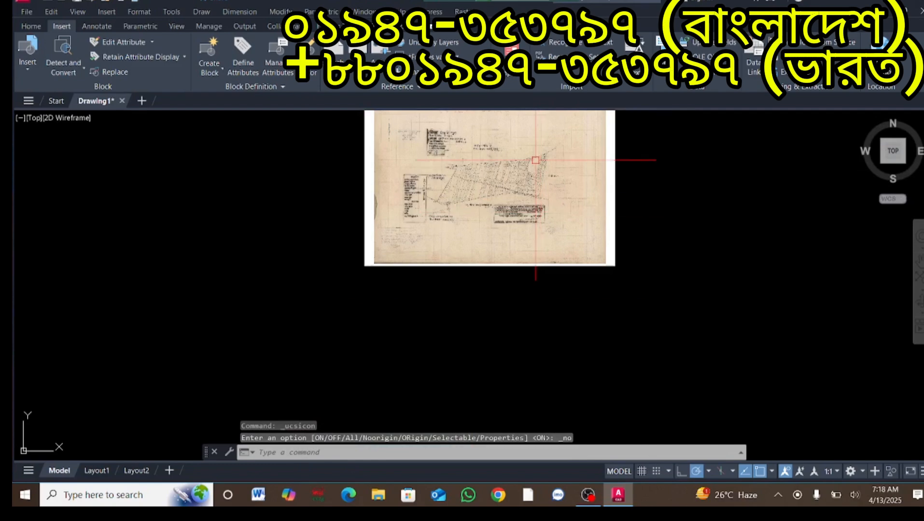
scroll(531, 163, "down", 1)
scroll(526, 164, "up", 6)
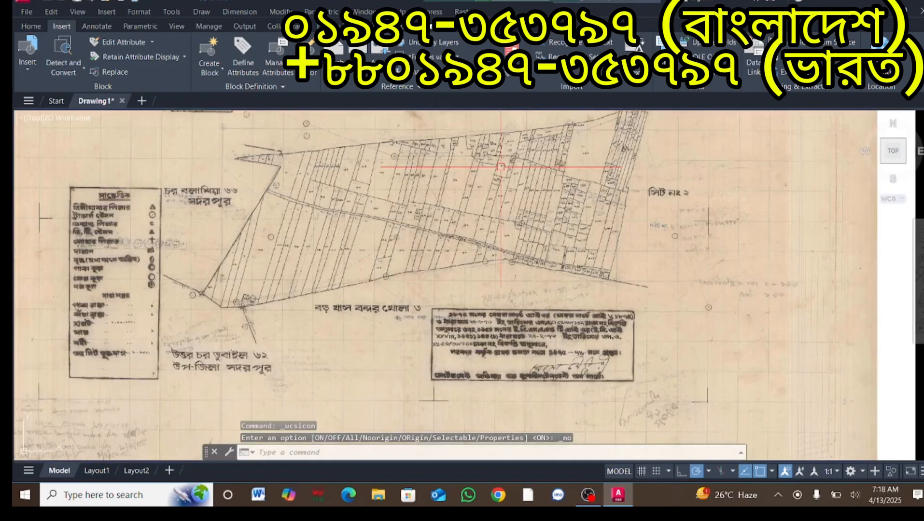
scroll(465, 179, "up", 3)
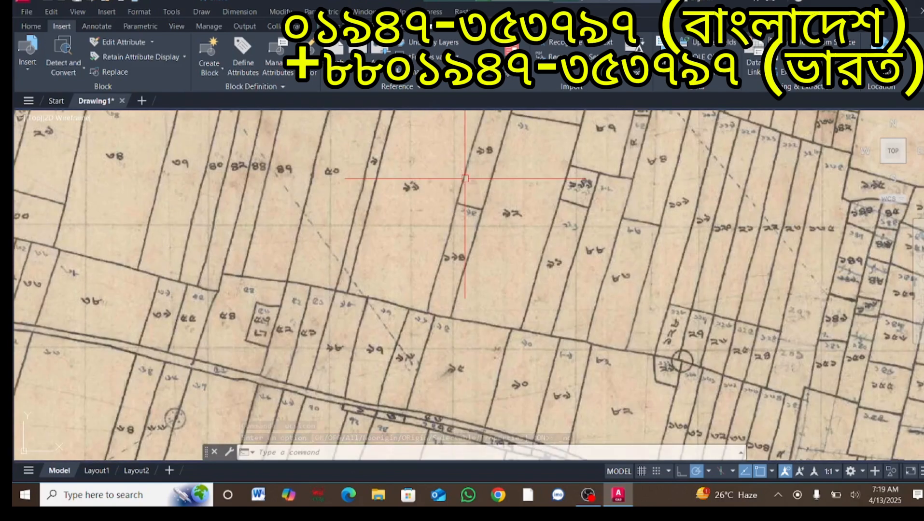
scroll(465, 179, "down", 3)
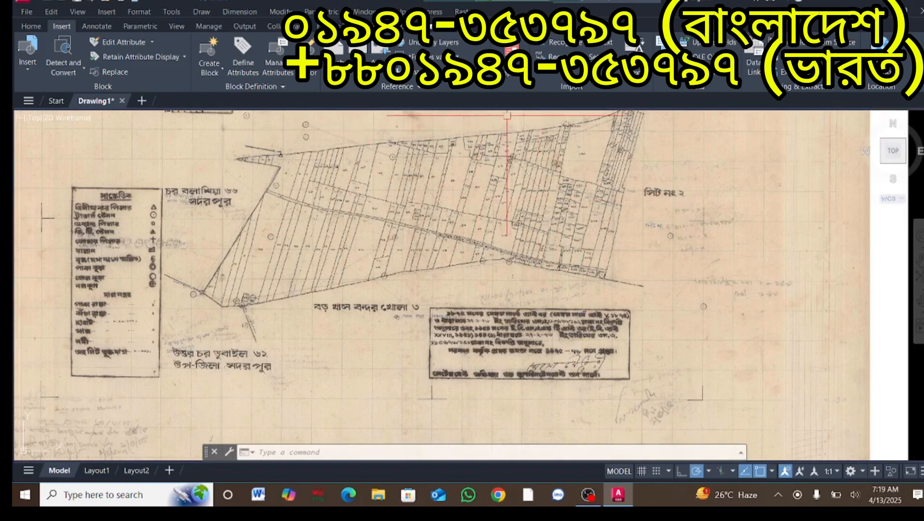
left_click(448, 26)
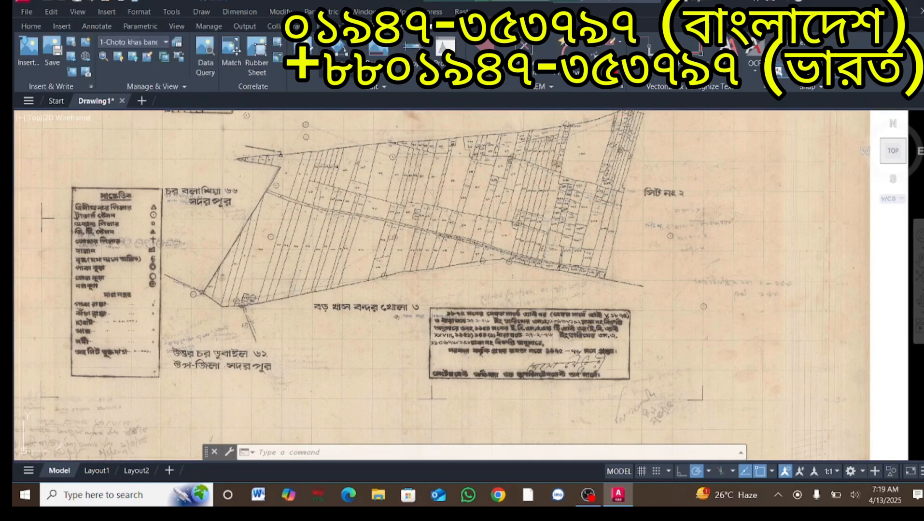
left_click(340, 70)
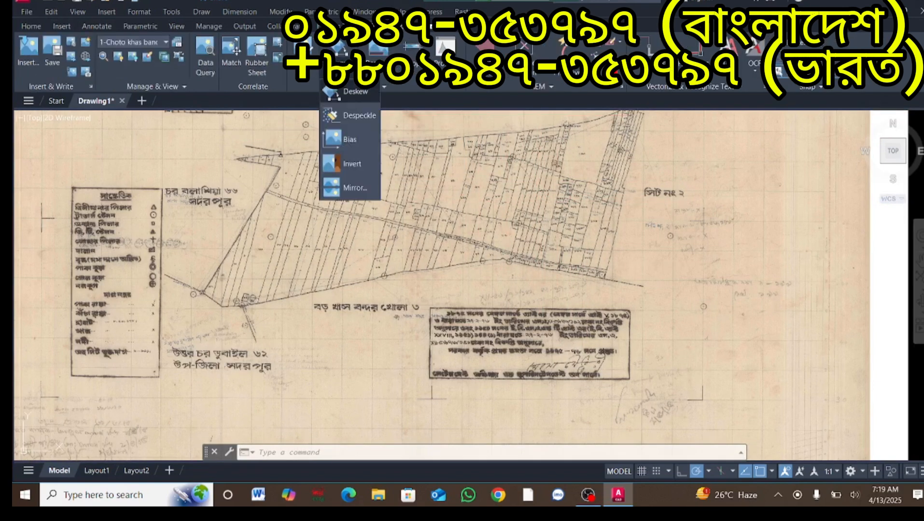
left_click(365, 163)
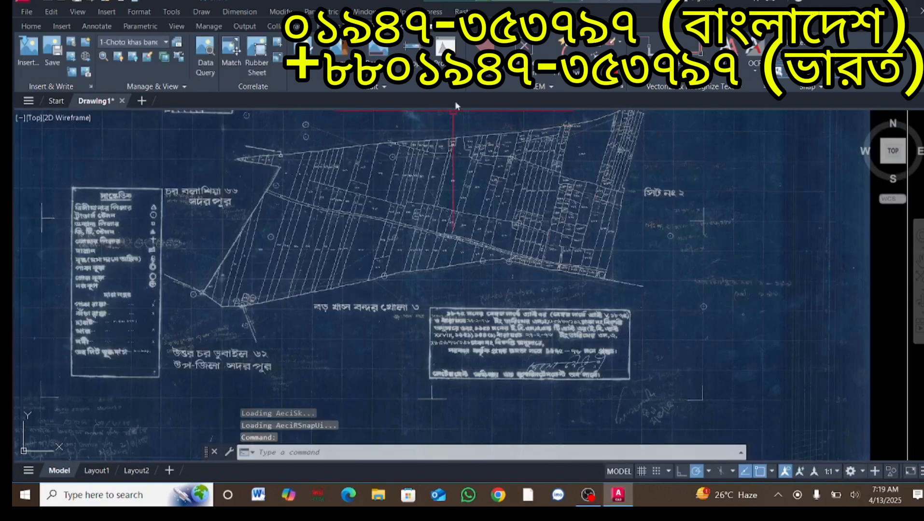
Reduce the inverted map image to pure black and white with Change Color Depth
left_click(443, 58)
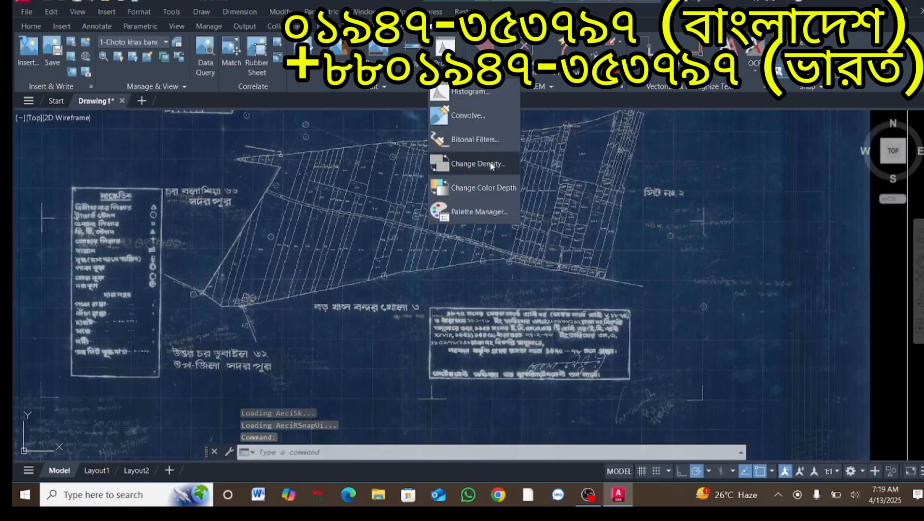
left_click(476, 187)
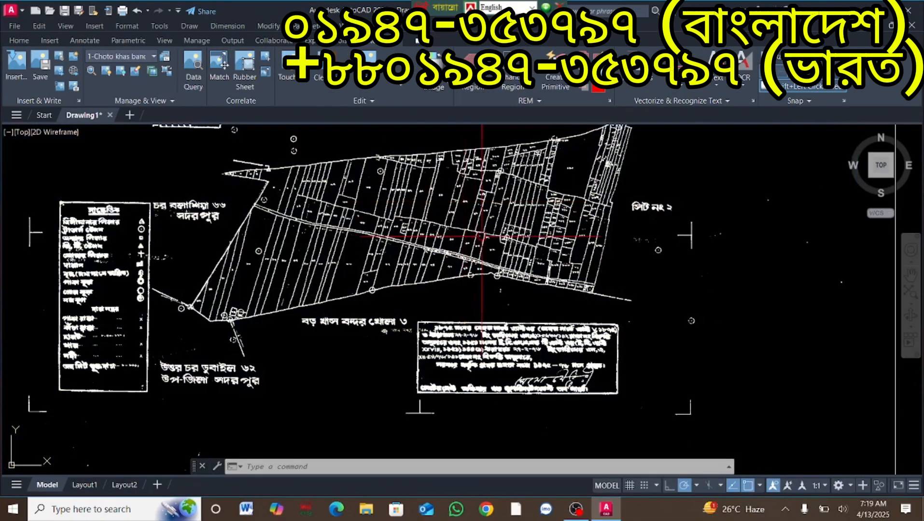
scroll(481, 237, "down", 6)
scroll(514, 182, "up", 8)
scroll(513, 181, "down", 6)
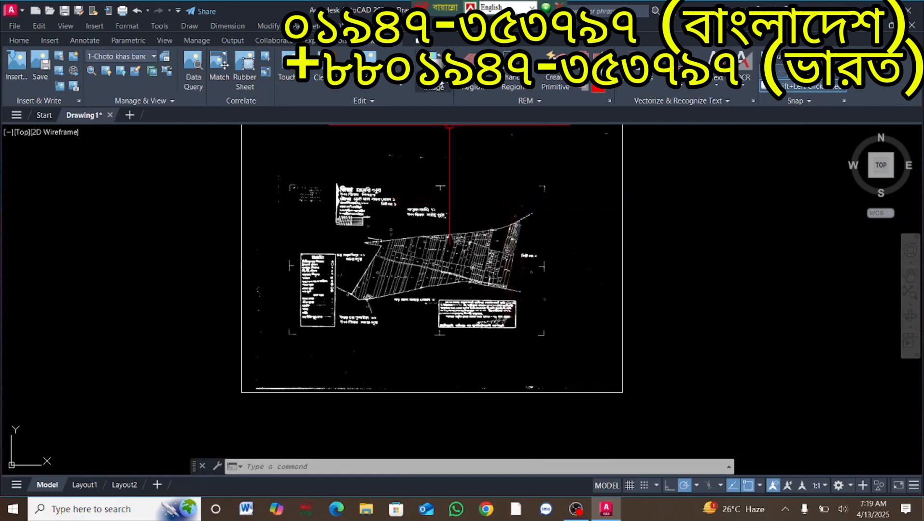
Use Touchup to erase stray specks in the map's upper-right area and beside the place label above the plots
left_click(441, 84)
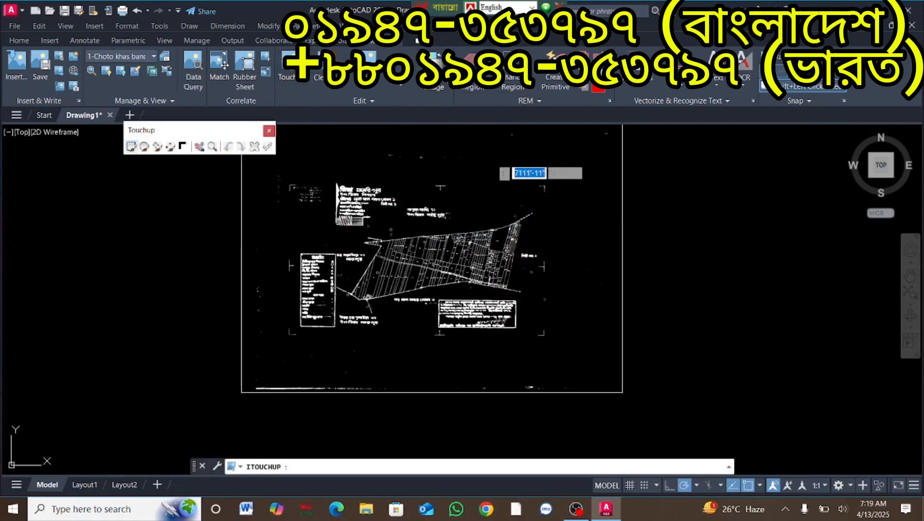
scroll(458, 212, "up", 6)
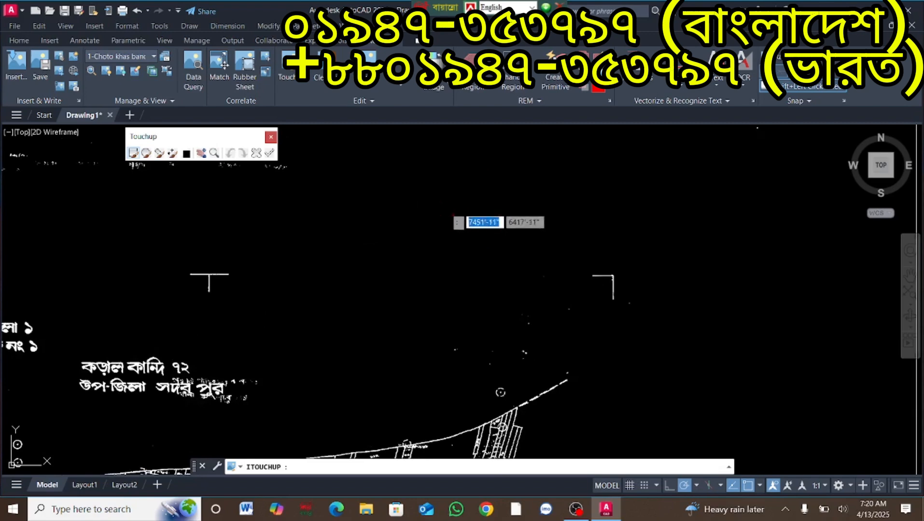
scroll(446, 218, "down", 2)
scroll(446, 217, "down", 2)
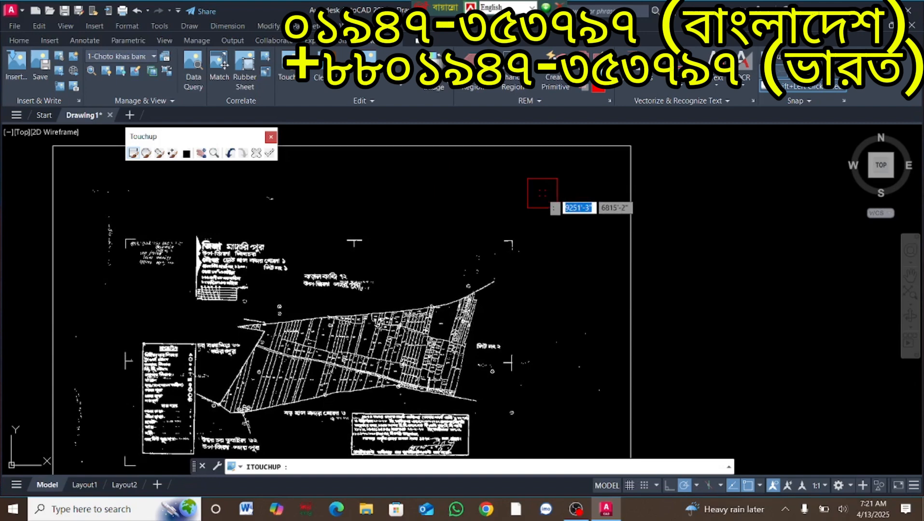
scroll(465, 267, "up", 5)
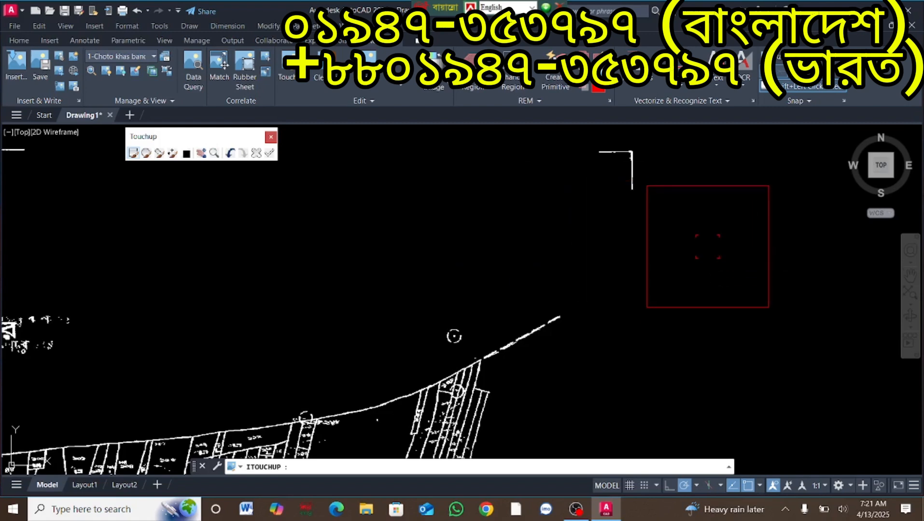
scroll(724, 283, "down", 4)
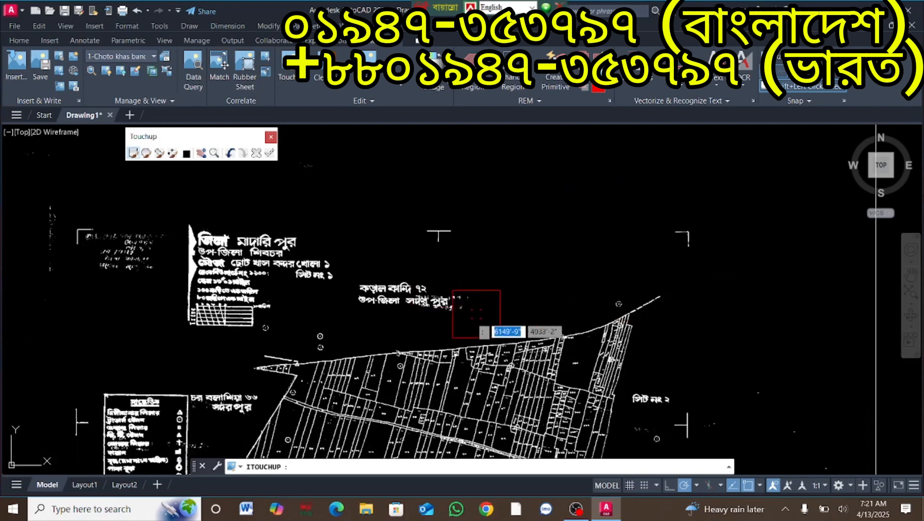
scroll(464, 306, "up", 4)
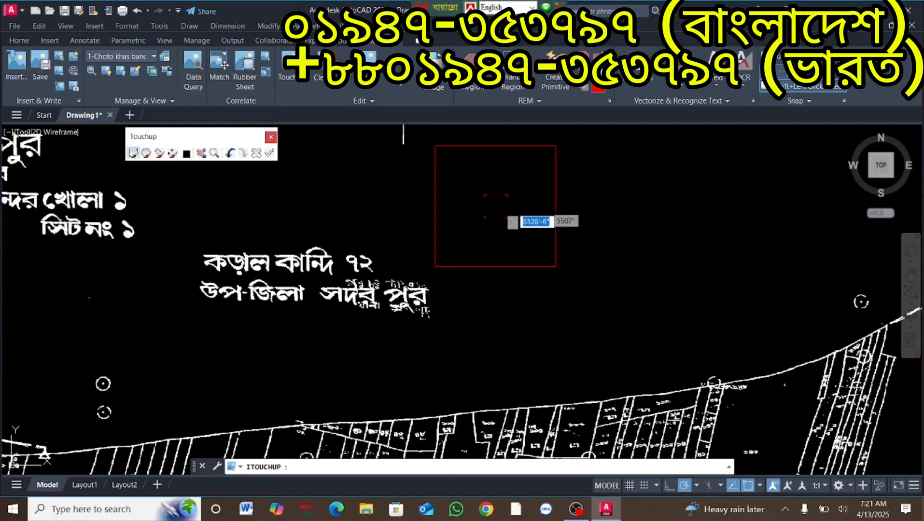
scroll(503, 212, "down", 2)
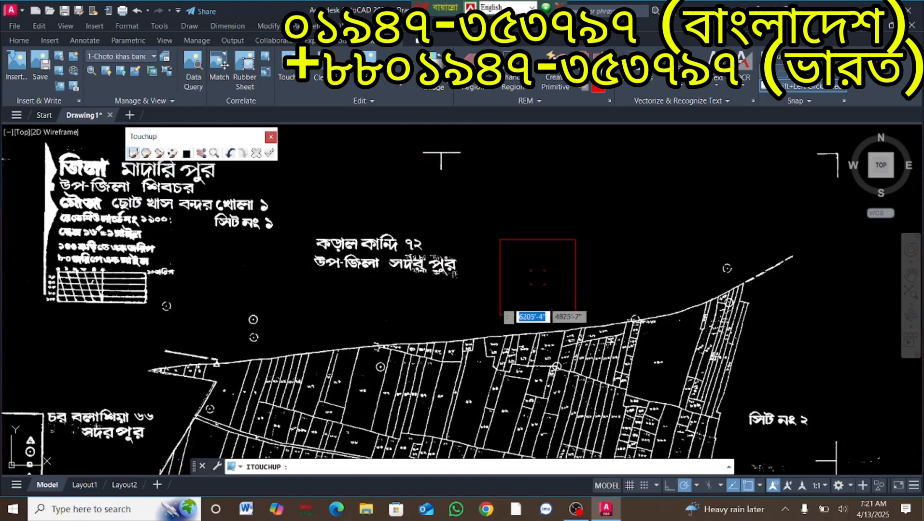
scroll(637, 256, "down", 3)
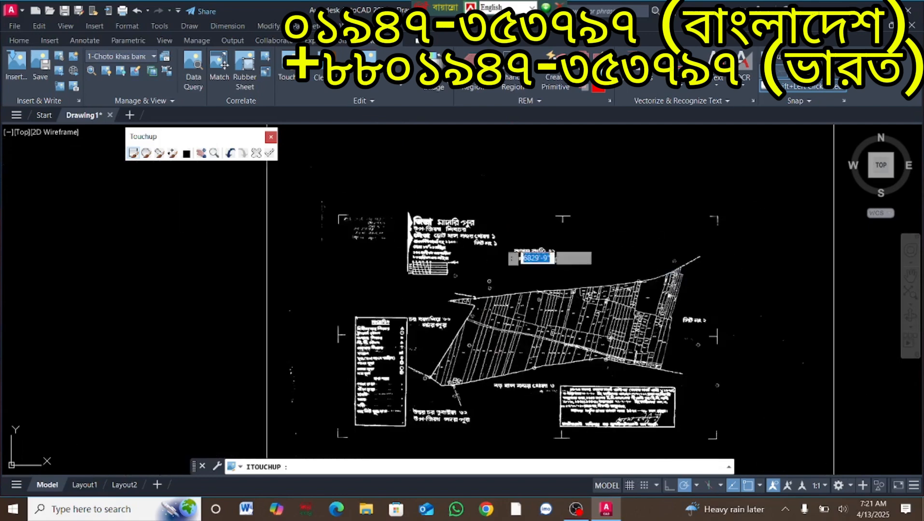
Erase the specks along the map image's upper-left margin and above the title block with Touchup
scroll(357, 242, "up", 2)
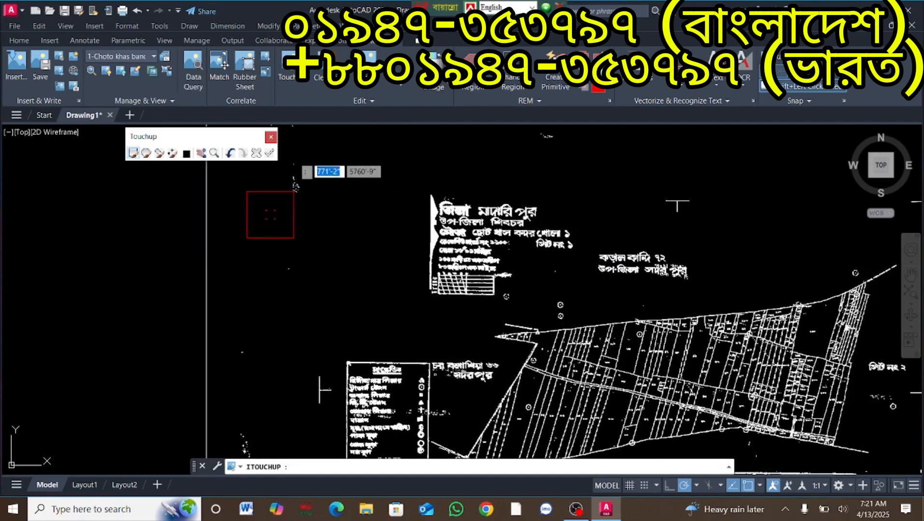
scroll(319, 144, "down", 3)
scroll(425, 175, "up", 3)
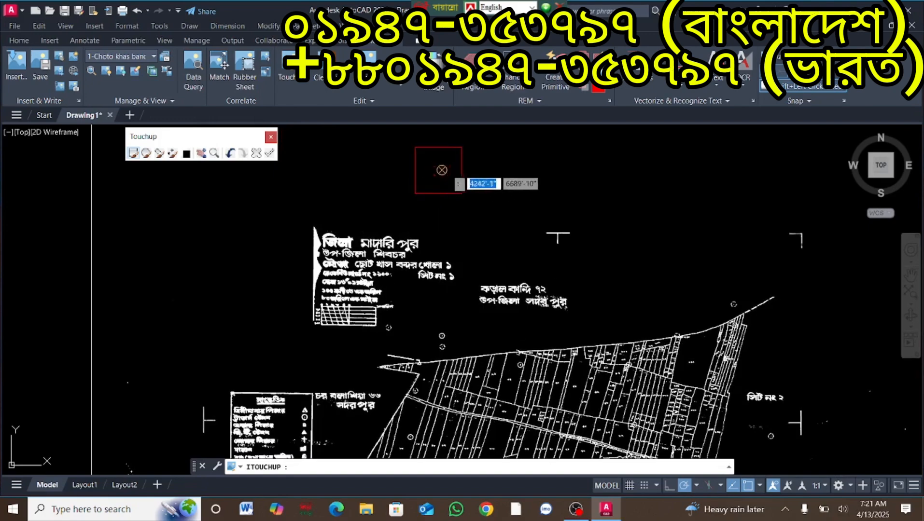
scroll(463, 174, "down", 3)
scroll(392, 186, "up", 5)
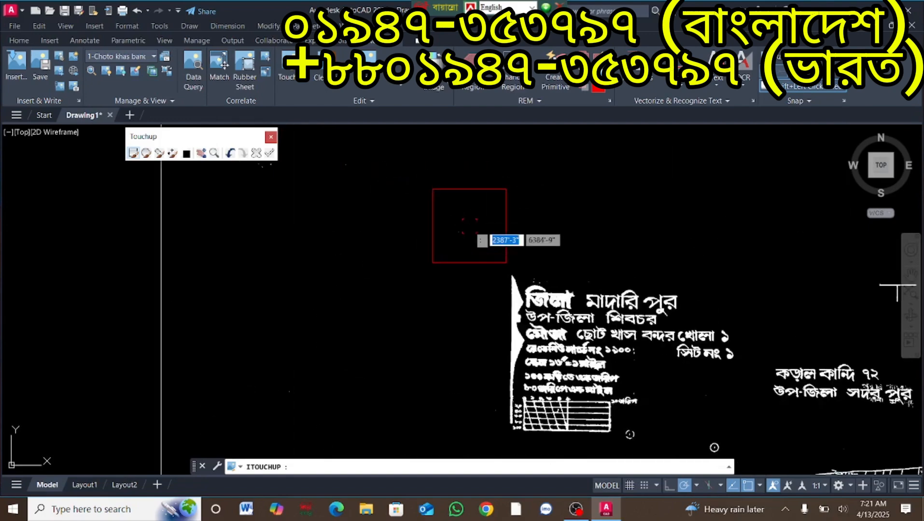
scroll(468, 234, "down", 2)
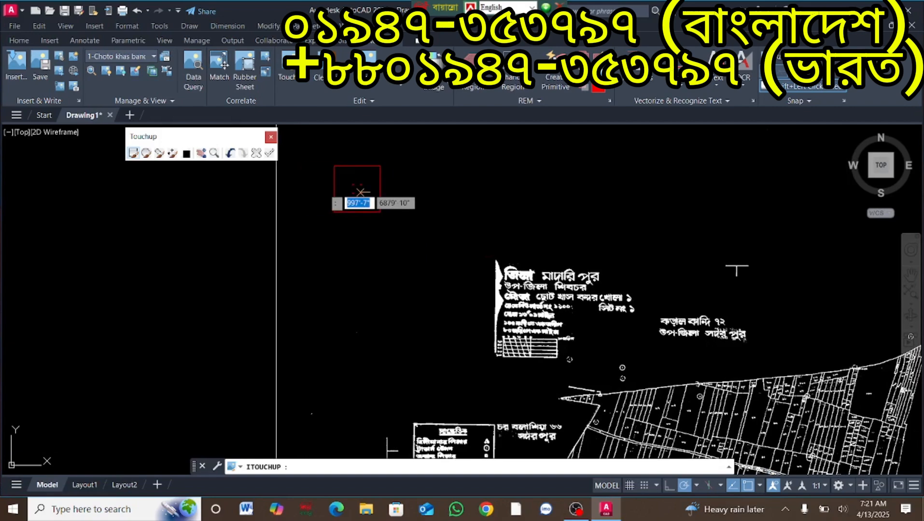
Use Touchup to erase the stray specks in the map image's left margin beside the legend box
scroll(371, 246, "down", 3)
scroll(378, 319, "up", 4)
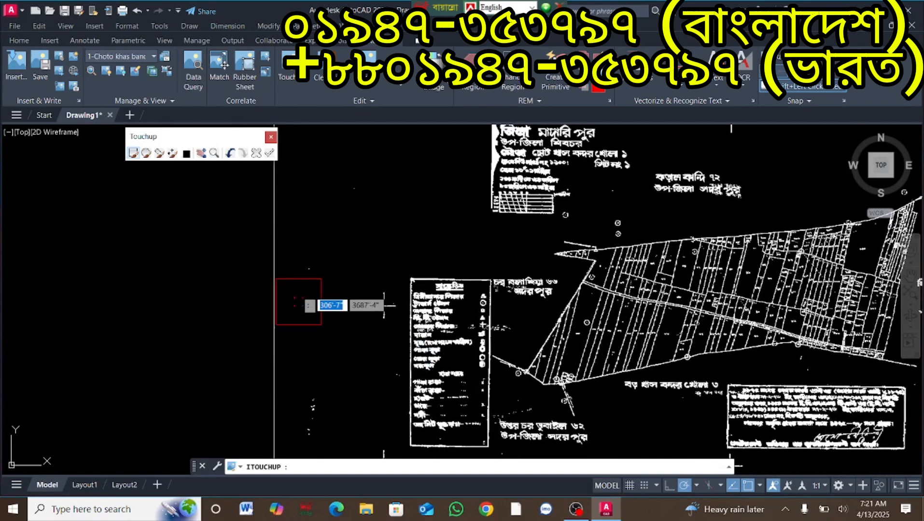
scroll(330, 345, "down", 4)
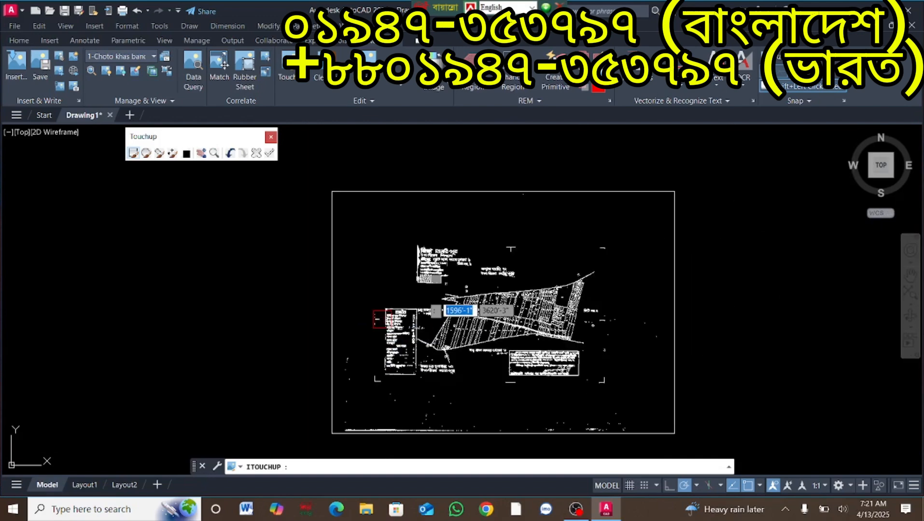
scroll(324, 371, "up", 4)
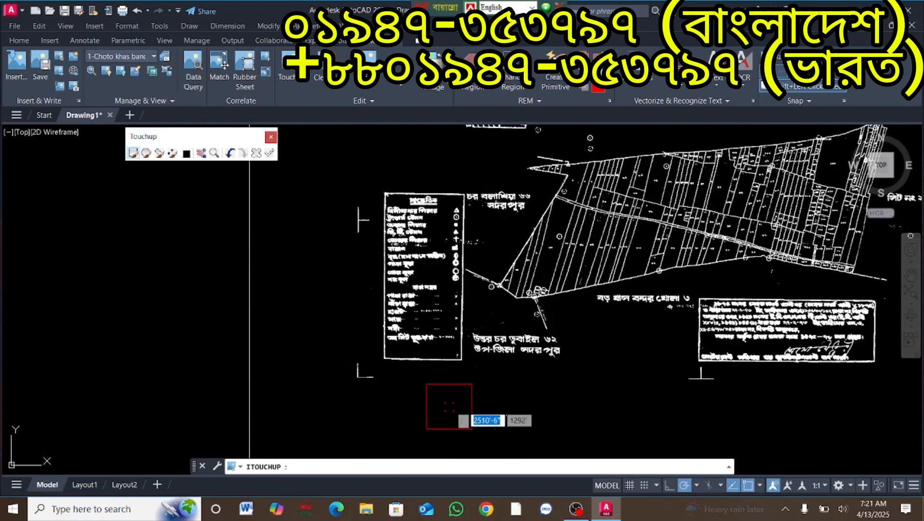
scroll(564, 406, "down", 2)
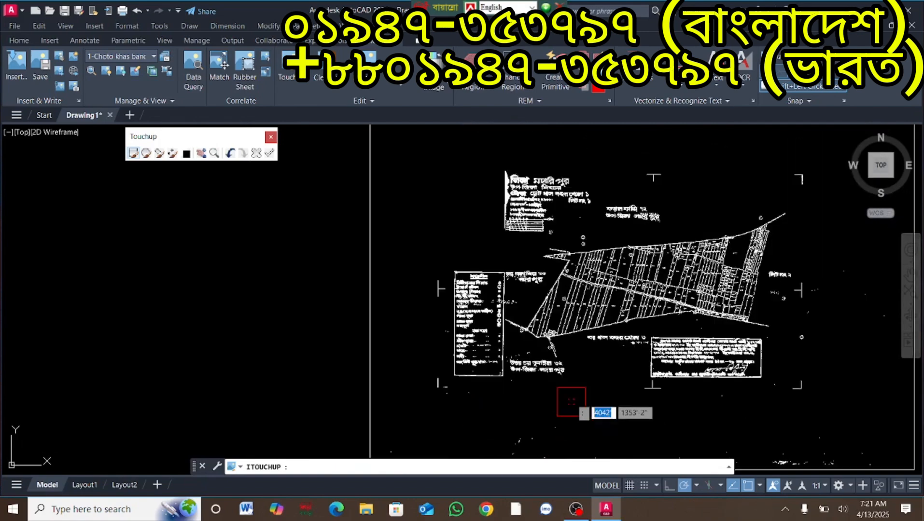
scroll(754, 437, "down", 1)
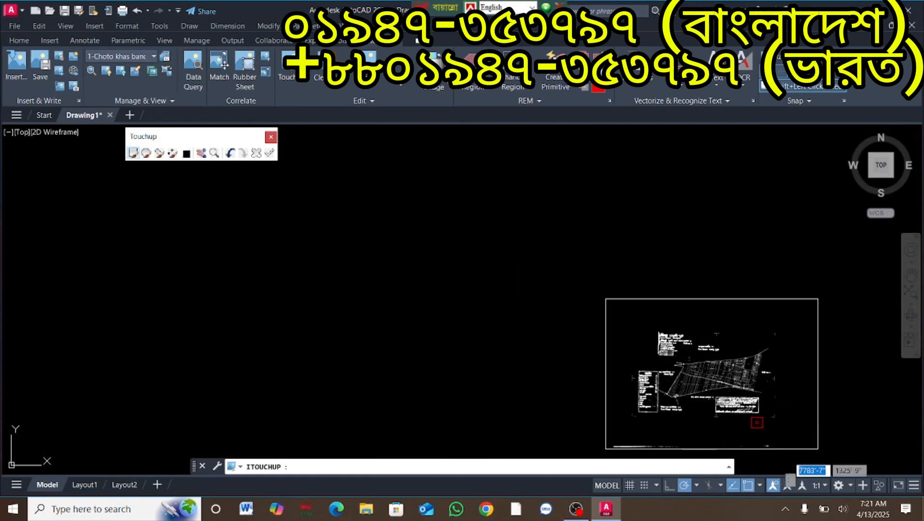
Erase the specks along the middle and right part of the map image's bottom edge with Touchup
scroll(773, 458, "up", 5)
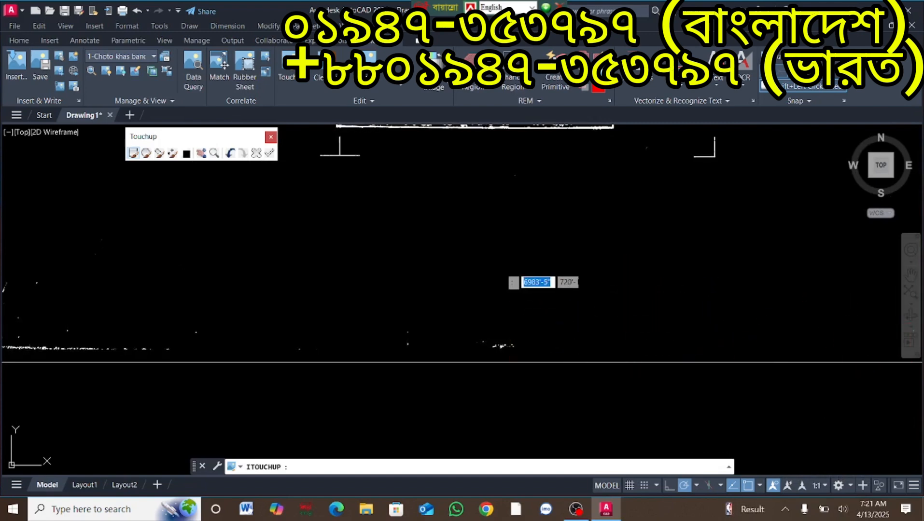
left_click(478, 348)
left_click(410, 345)
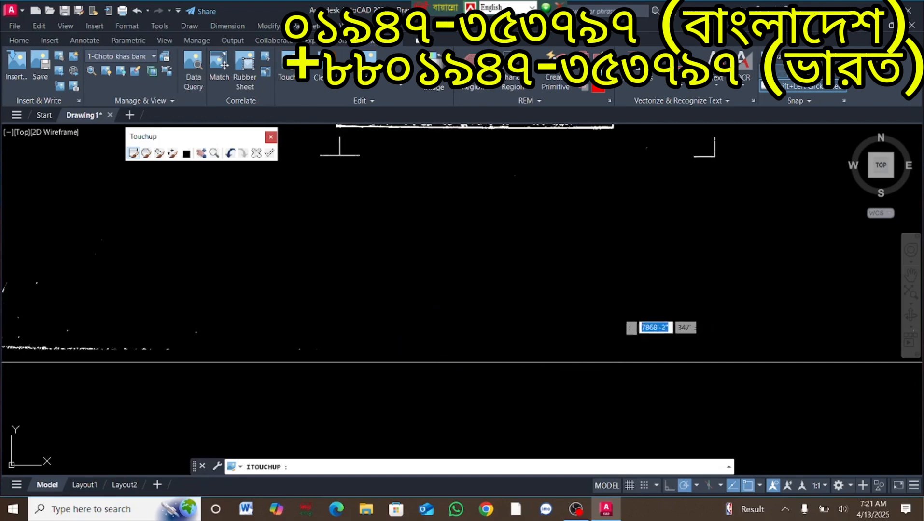
scroll(625, 319, "down", 2)
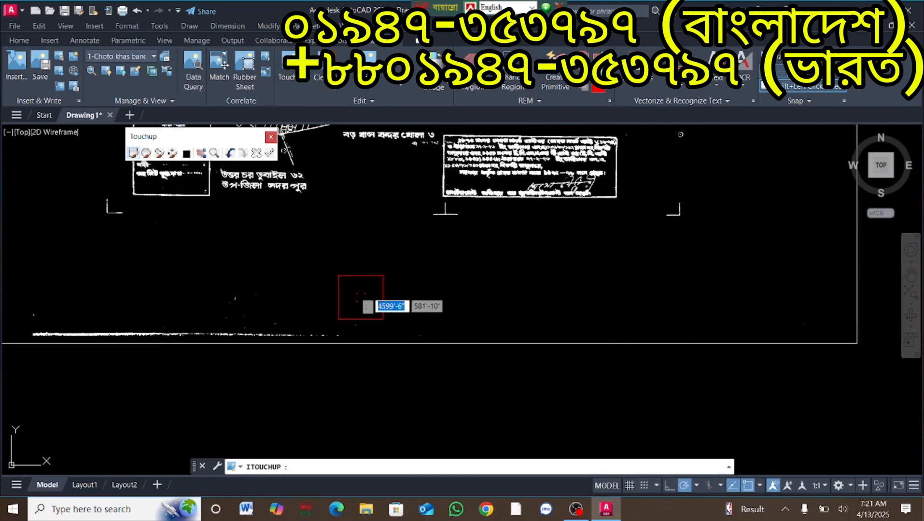
left_click(336, 342)
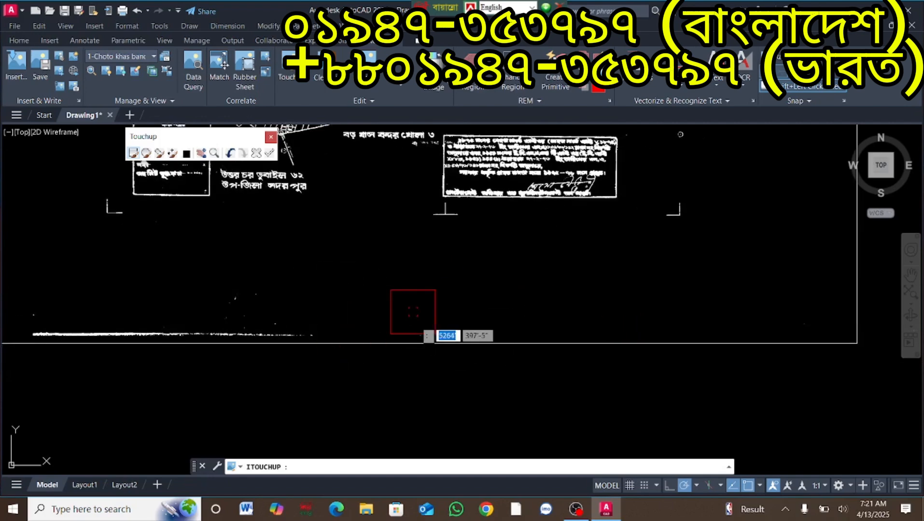
left_click(278, 309)
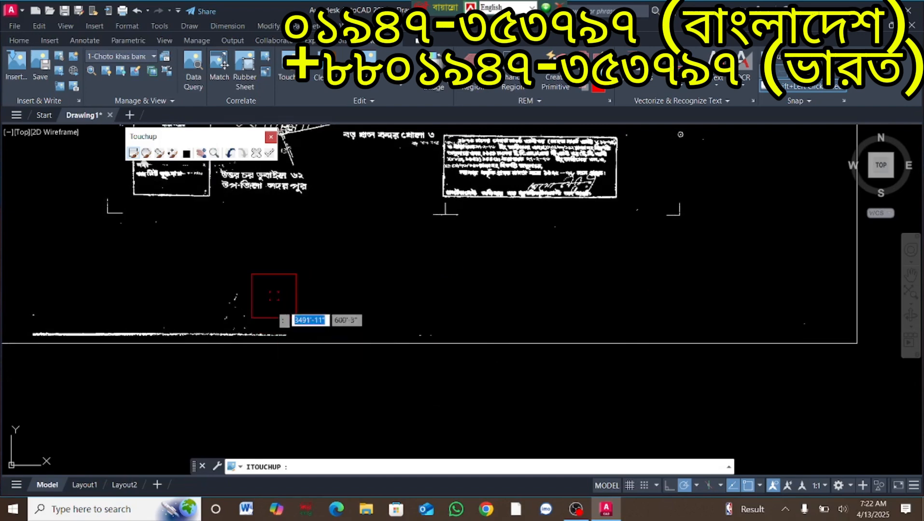
Erase the white streak and nearby specks along the left part of the map image's bottom edge
left_click(269, 332)
left_click(238, 333)
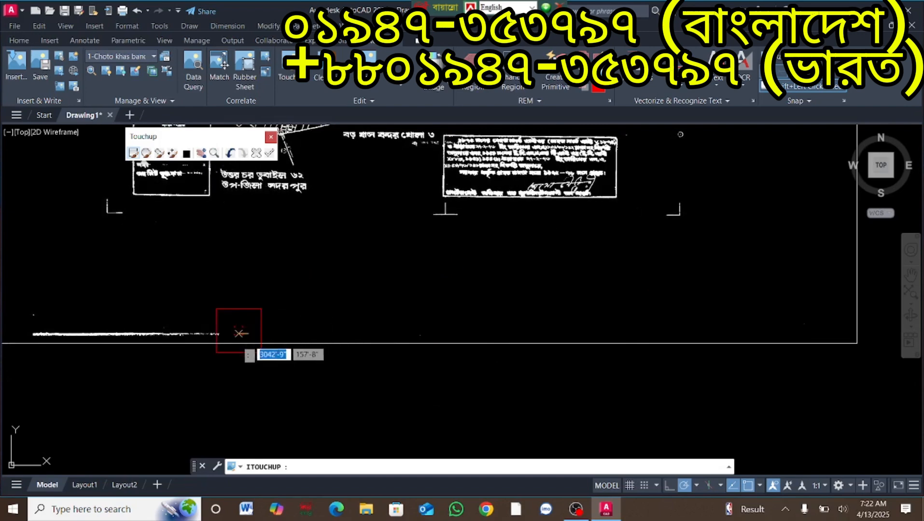
left_click(207, 330)
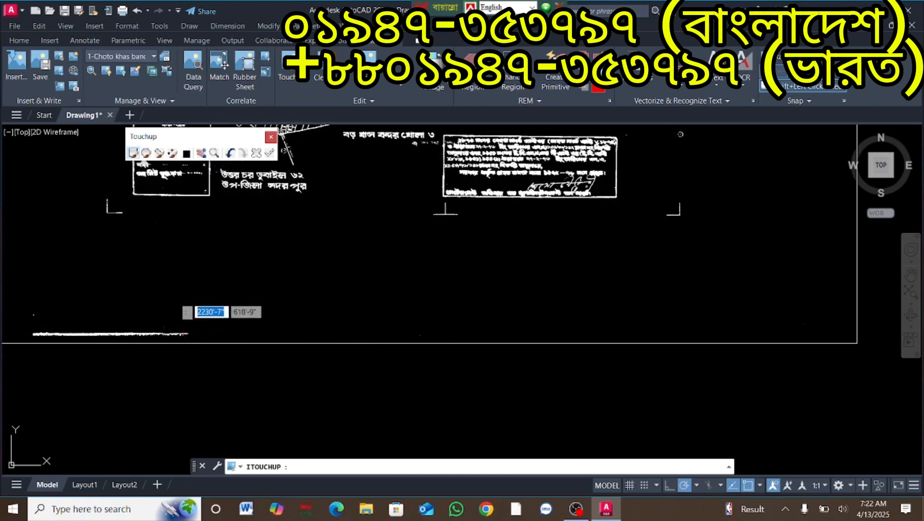
left_click(171, 315)
scroll(319, 309, "down", 5)
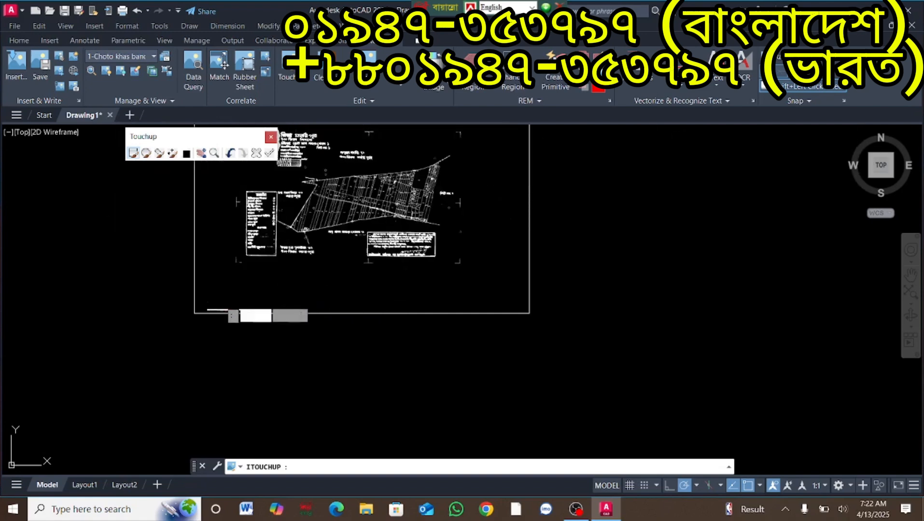
scroll(251, 299, "up", 5)
left_click(288, 321)
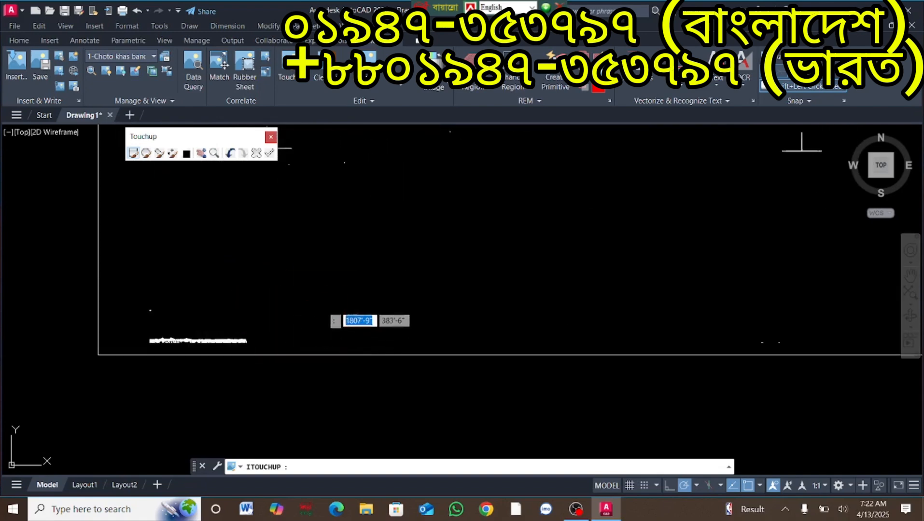
left_click(193, 328)
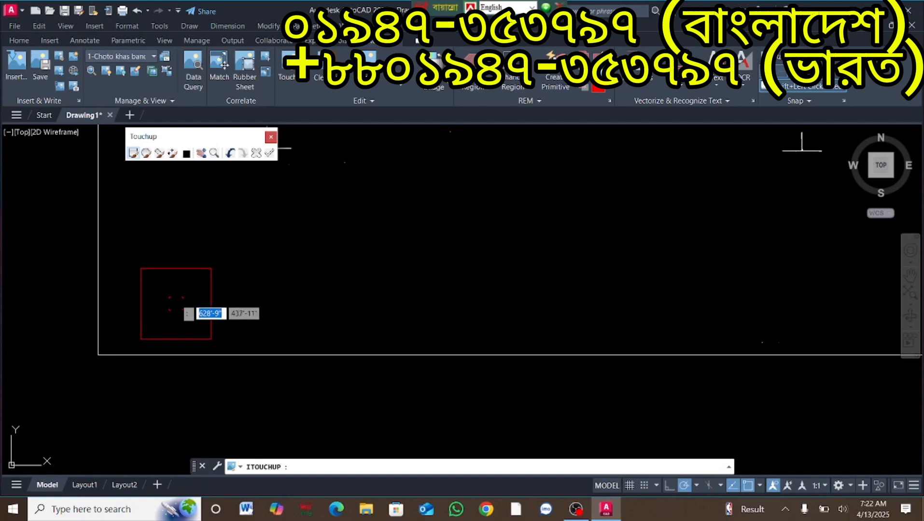
Clean the remaining specks from the margin to the right of the plots and the certificate box with Touchup
scroll(344, 208, "down", 4)
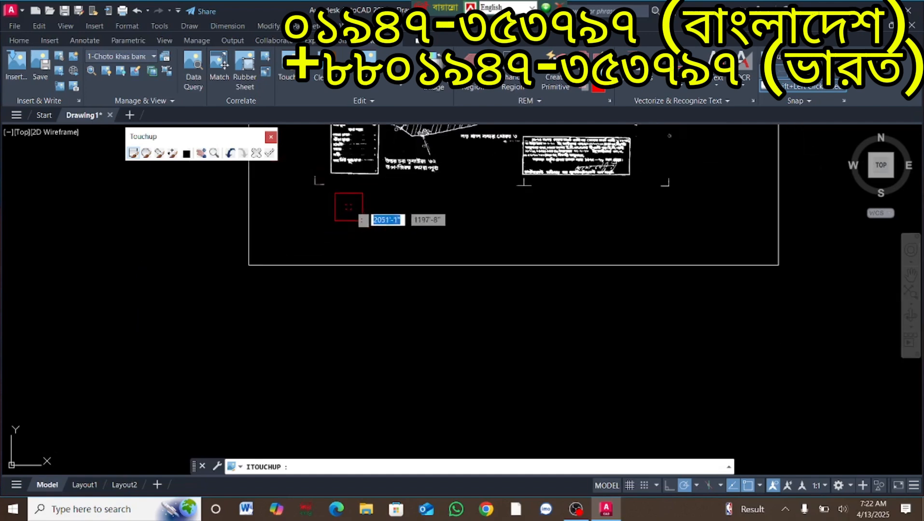
scroll(451, 208, "up", 1)
scroll(452, 209, "down", 2)
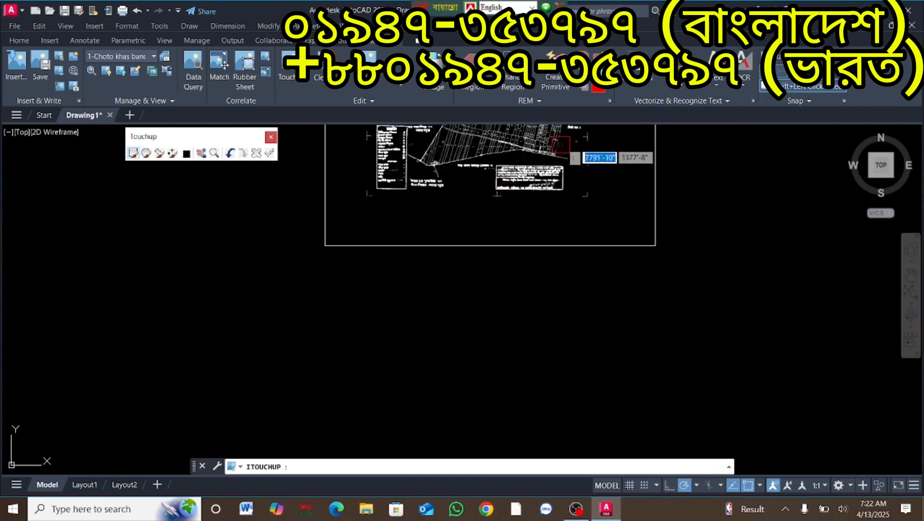
scroll(567, 144, "up", 3)
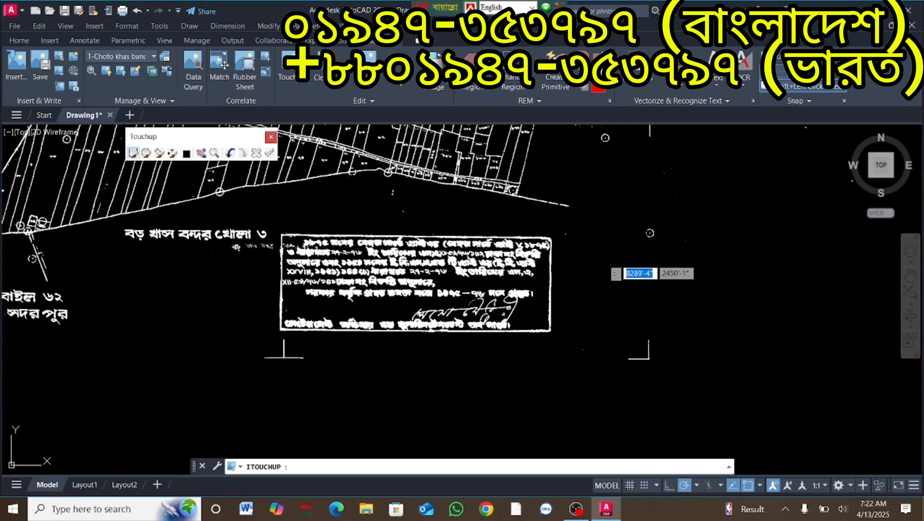
scroll(682, 261, "down", 2)
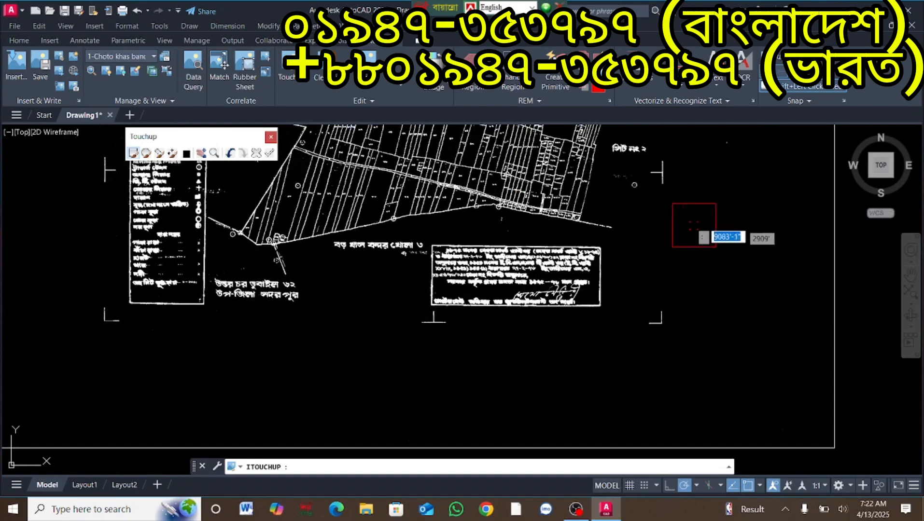
scroll(736, 193, "down", 2)
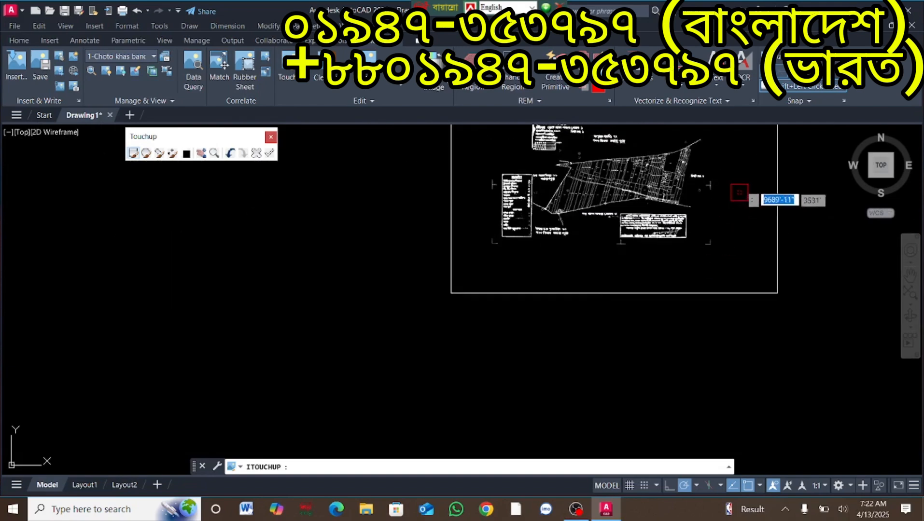
scroll(738, 178, "up", 4)
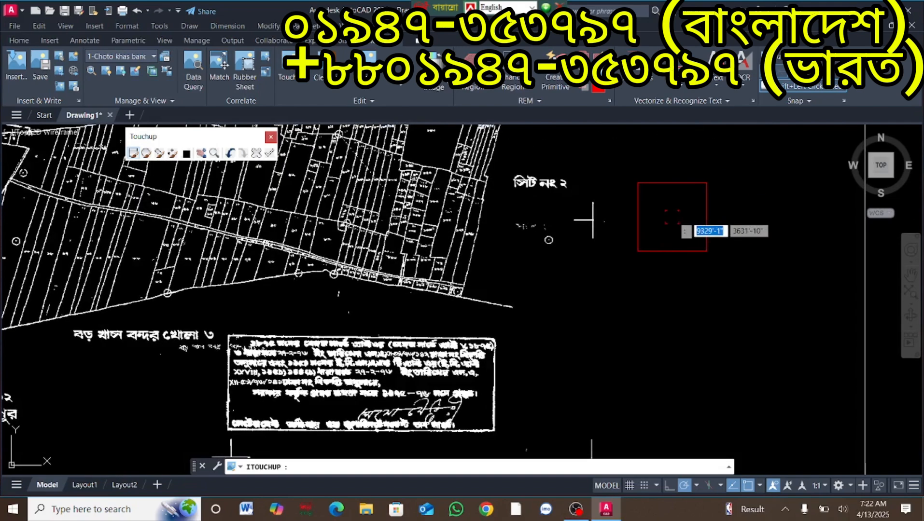
scroll(619, 299, "down", 5)
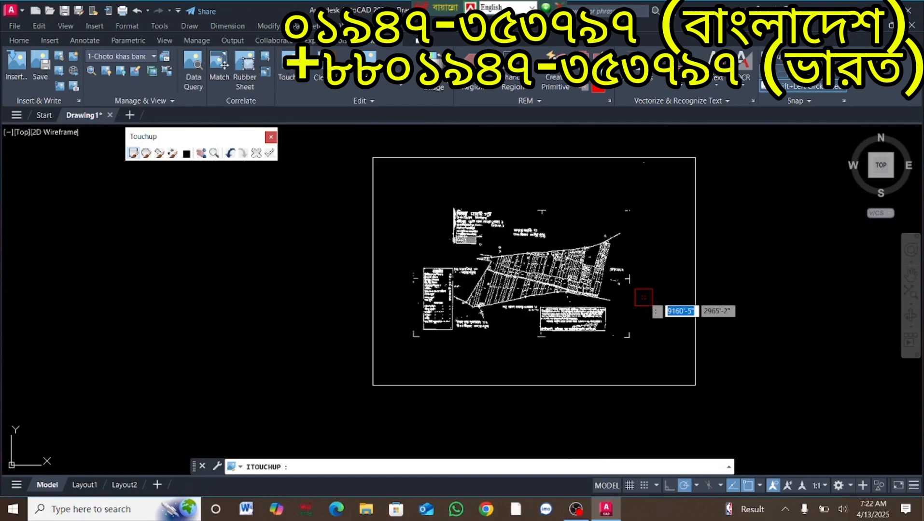
Examine the title block, the place labels and the numbered plots for leftover specks
scroll(564, 195, "up", 6)
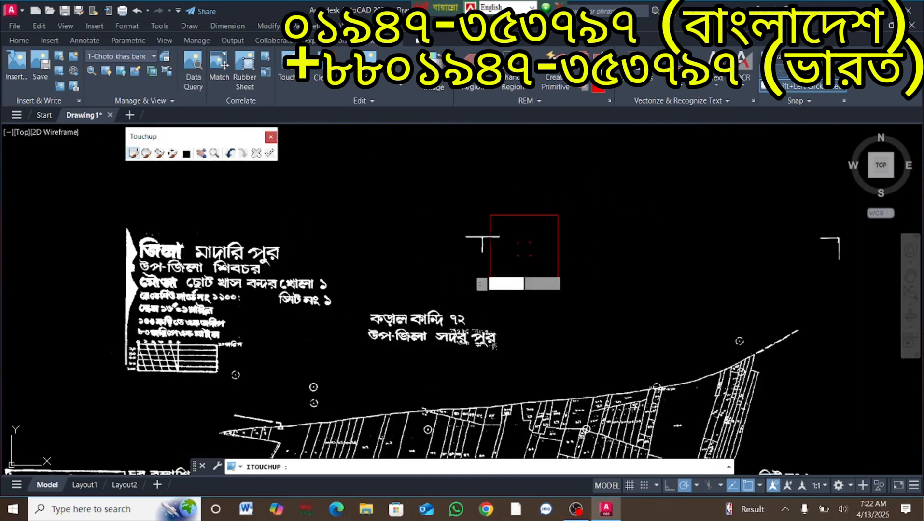
scroll(269, 353, "up", 3)
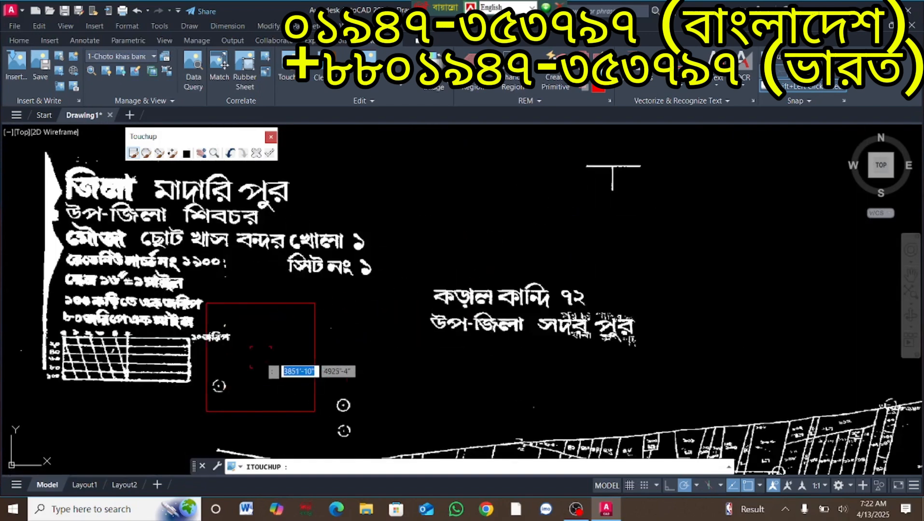
scroll(367, 338, "down", 6)
scroll(503, 278, "up", 2)
scroll(503, 279, "down", 2)
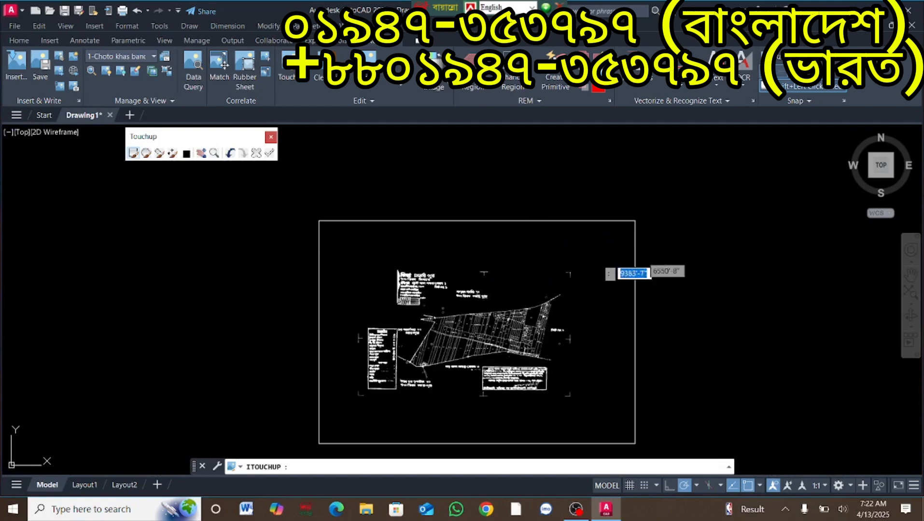
scroll(562, 357, "up", 5)
scroll(392, 268, "up", 2)
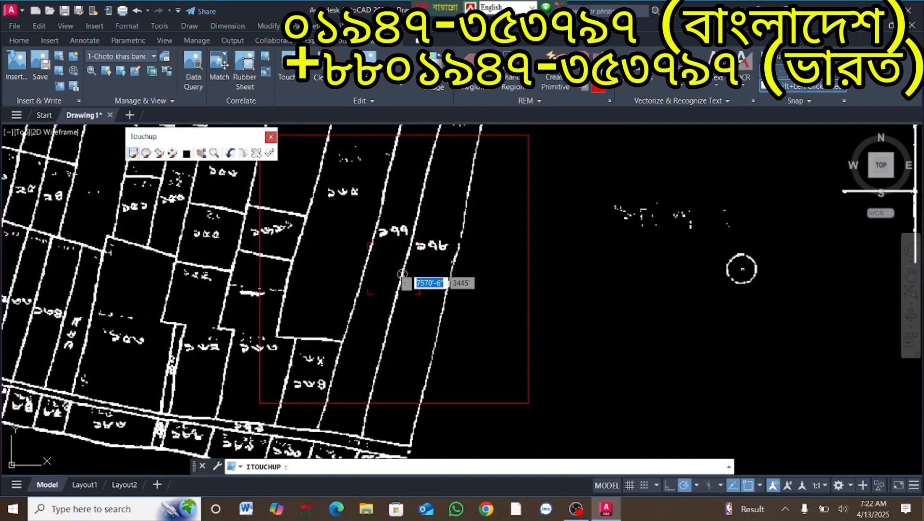
scroll(560, 305, "down", 4)
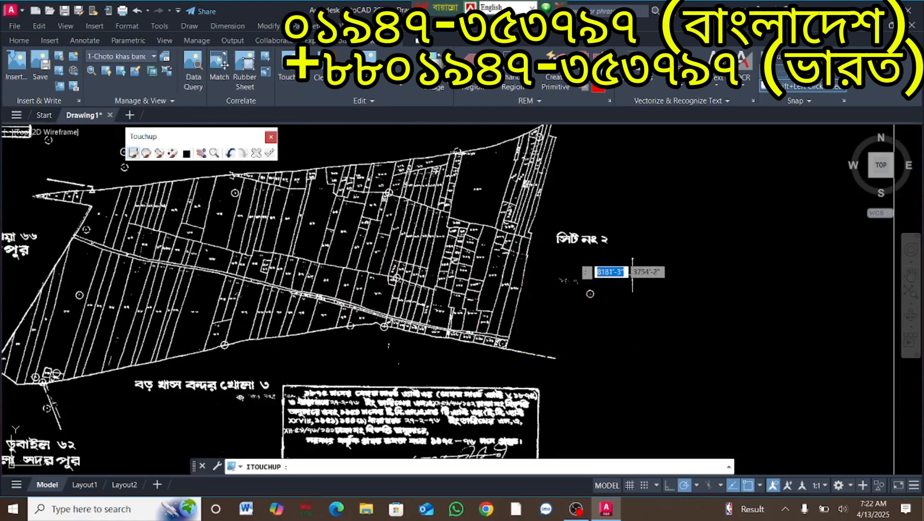
scroll(406, 261, "up", 4)
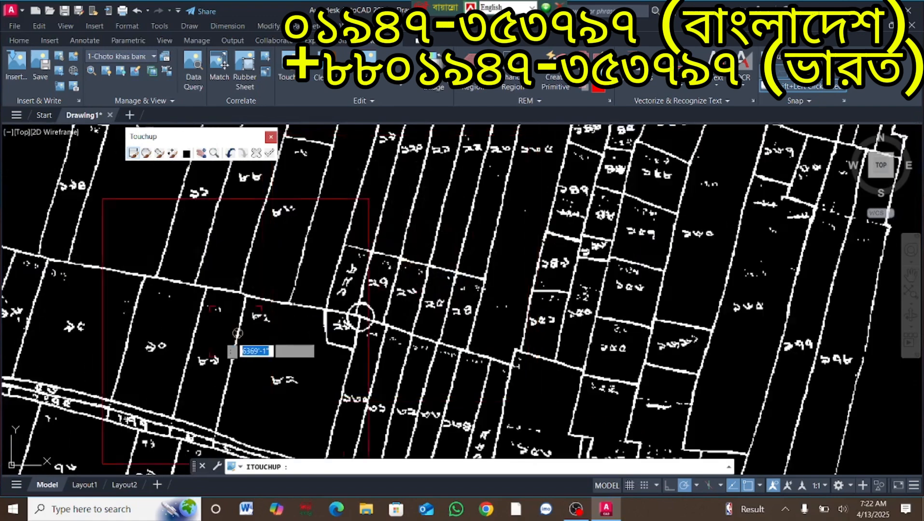
scroll(300, 307, "down", 5)
scroll(447, 329, "down", 3)
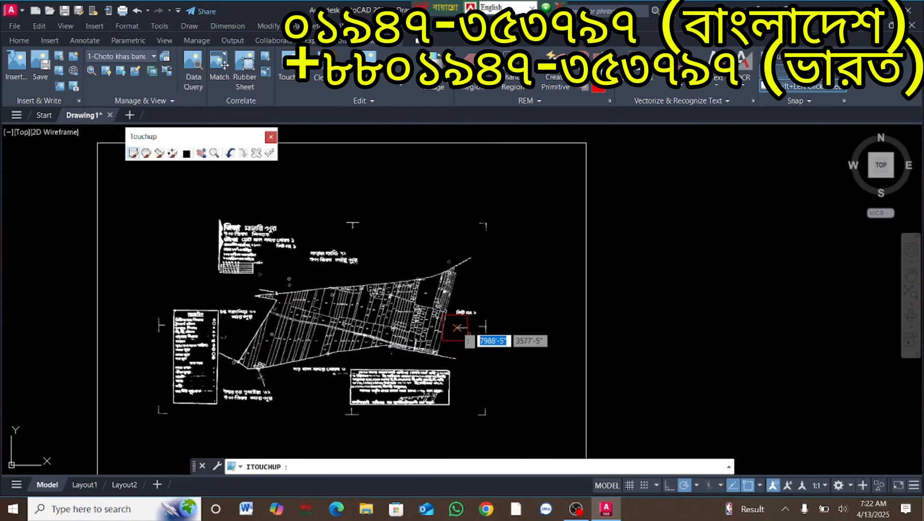
scroll(381, 256, "up", 5)
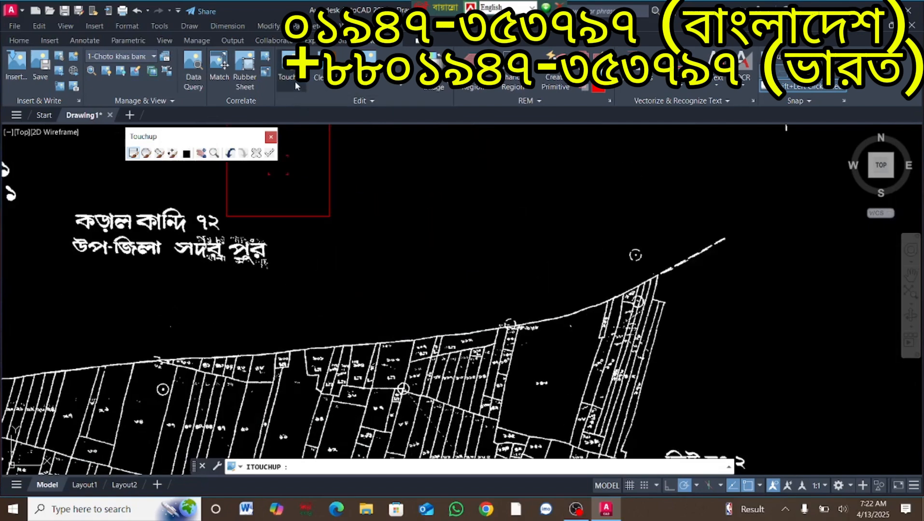
Leave Touchup and check the cleaned map as a whole and around its lower-left plots
key("Escape")
scroll(392, 191, "down", 5)
scroll(417, 222, "down", 2)
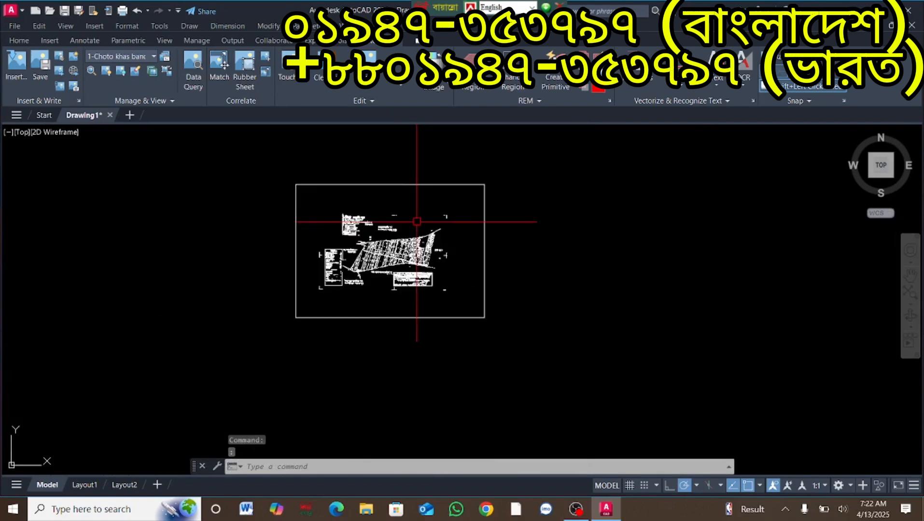
scroll(416, 222, "up", 6)
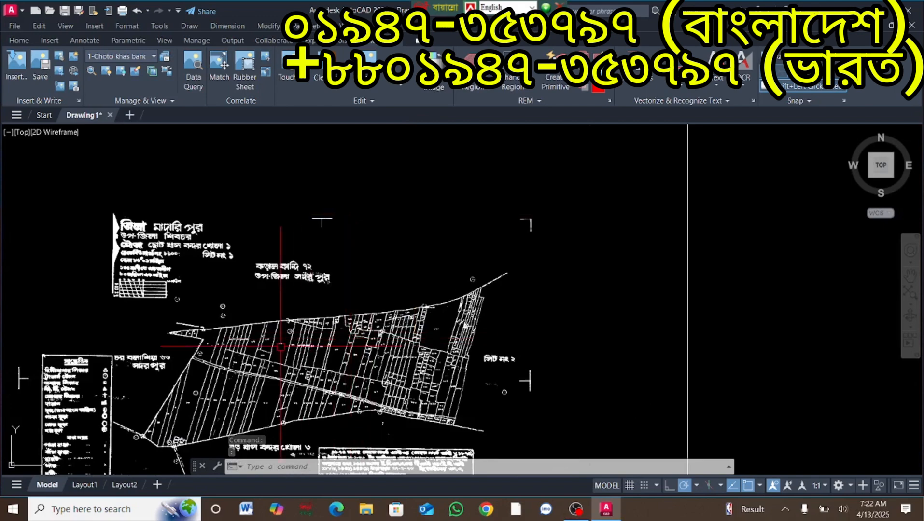
scroll(281, 346, "down", 4)
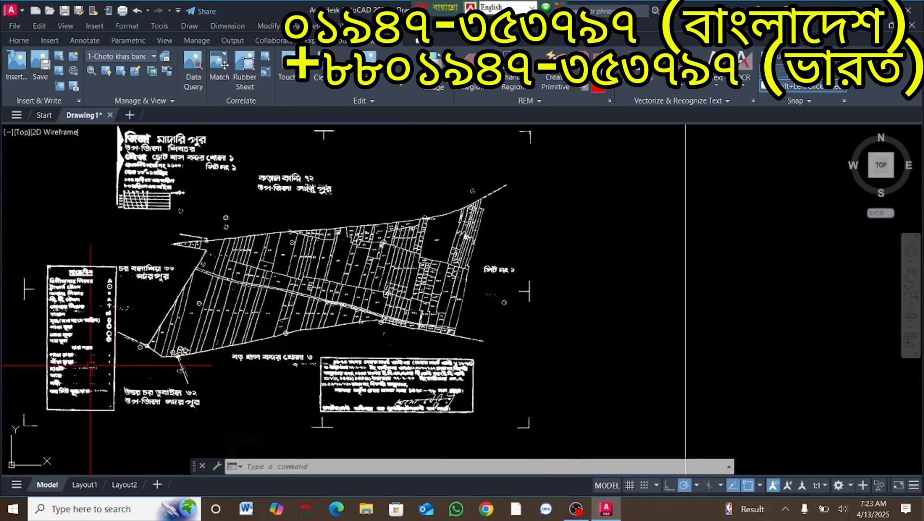
scroll(127, 369, "up", 4)
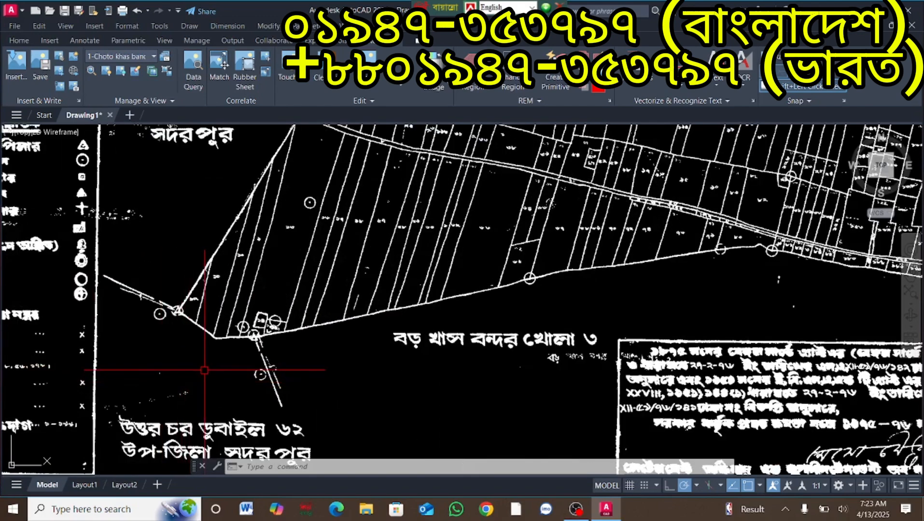
scroll(242, 210, "down", 4)
scroll(336, 223, "down", 5)
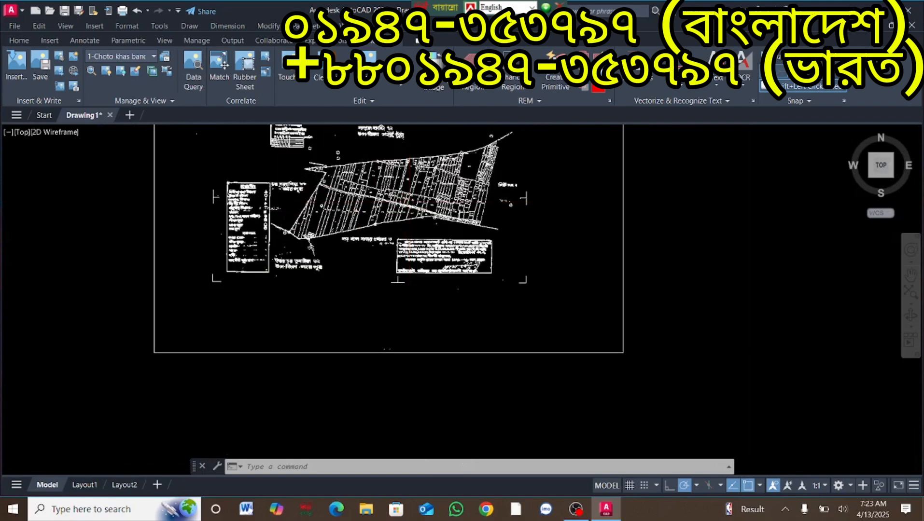
Examine the numbered plots in the middle and eastern part of the cleaned map for leftover specks
scroll(440, 181, "up", 10)
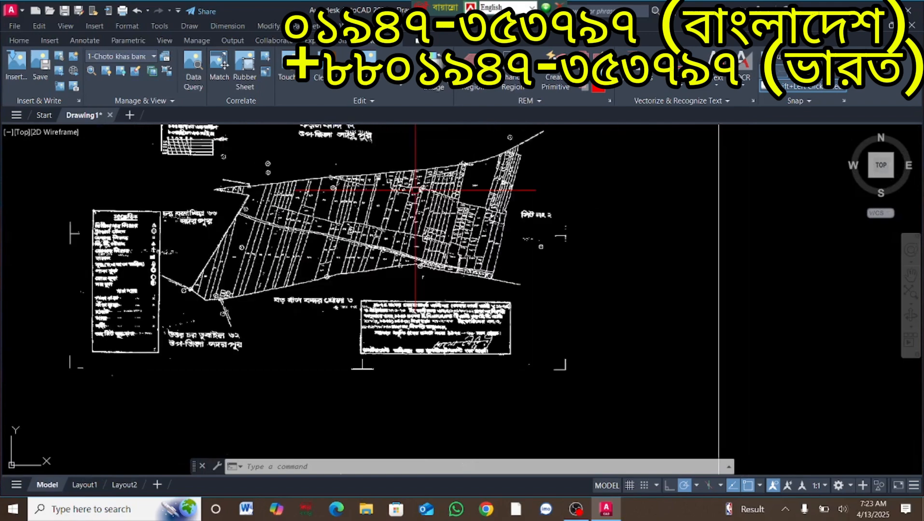
scroll(441, 175, "down", 4)
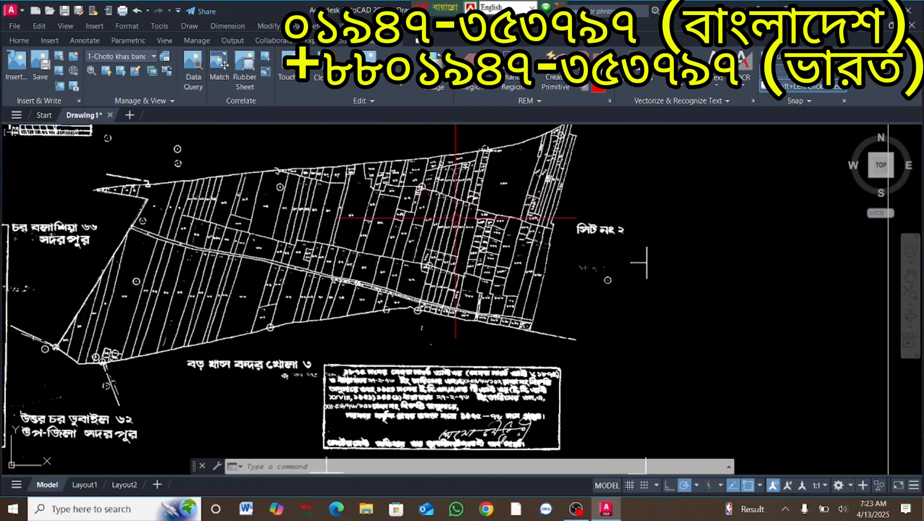
scroll(440, 176, "up", 3)
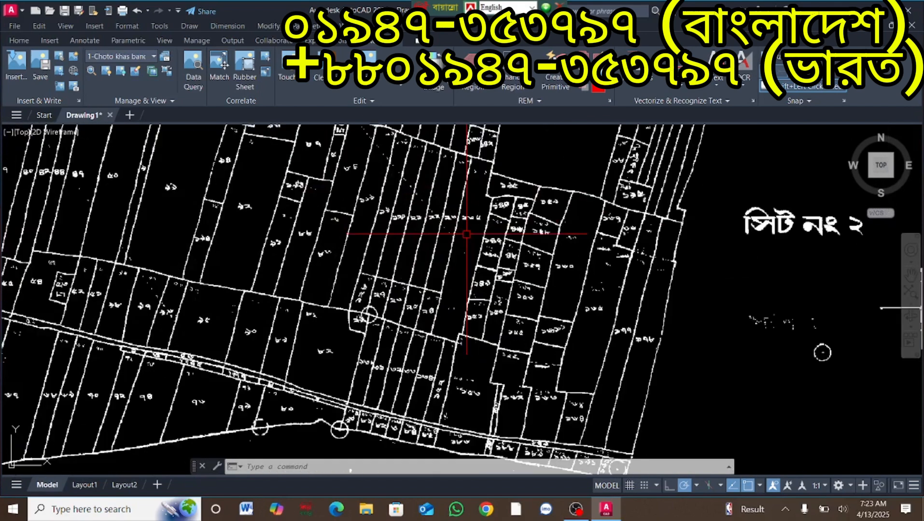
right_click(405, 179)
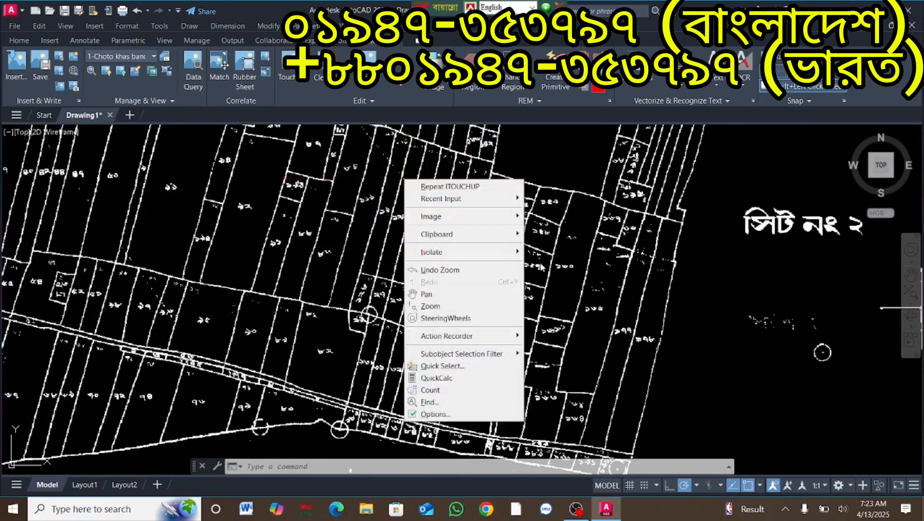
left_click(541, 361)
scroll(434, 341, "down", 8)
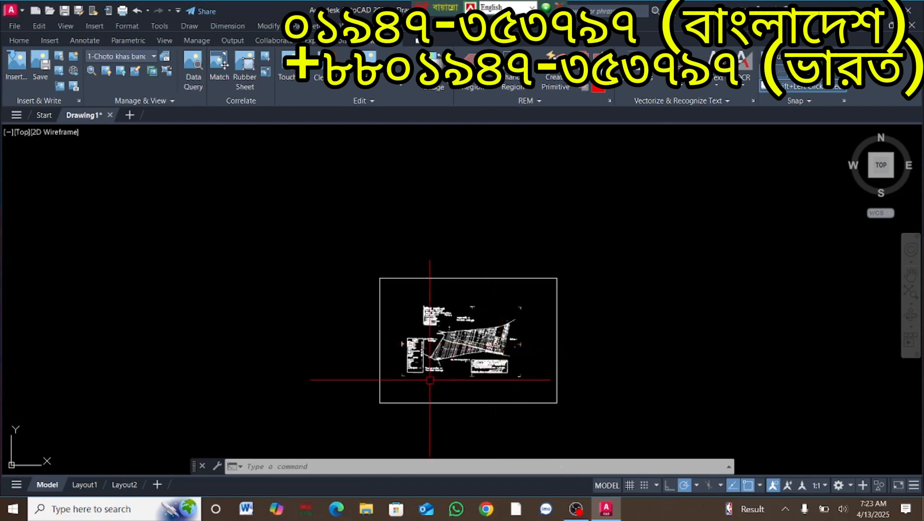
Set the color of the map image to Red in its properties and check the recolored map
left_click(367, 419)
left_click(605, 250)
right_click(521, 302)
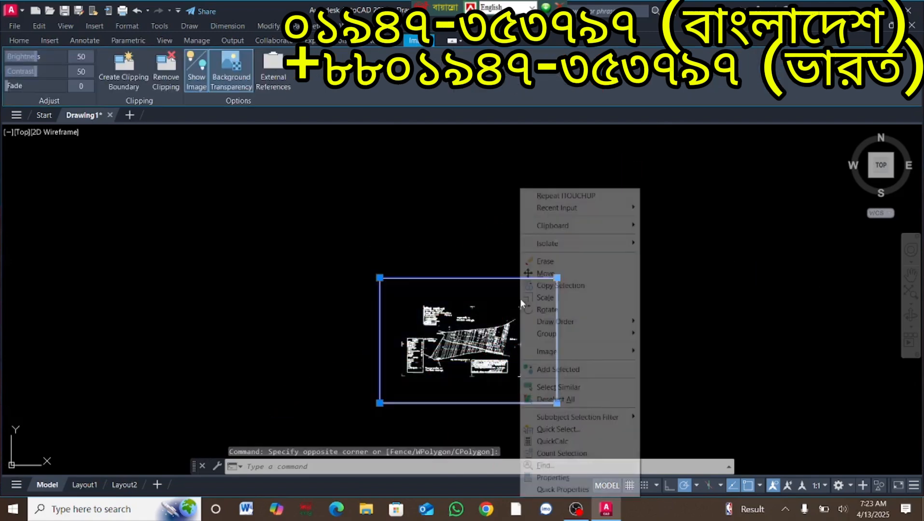
left_click(576, 479)
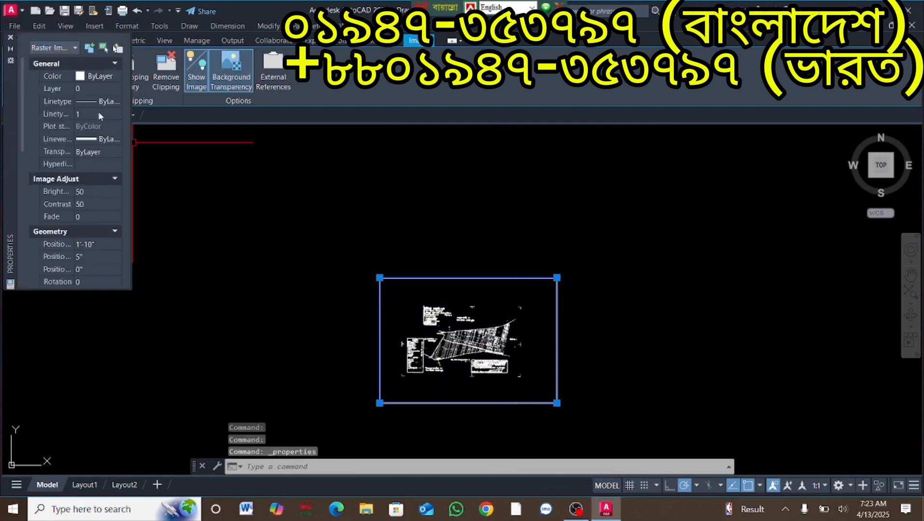
left_click(83, 76)
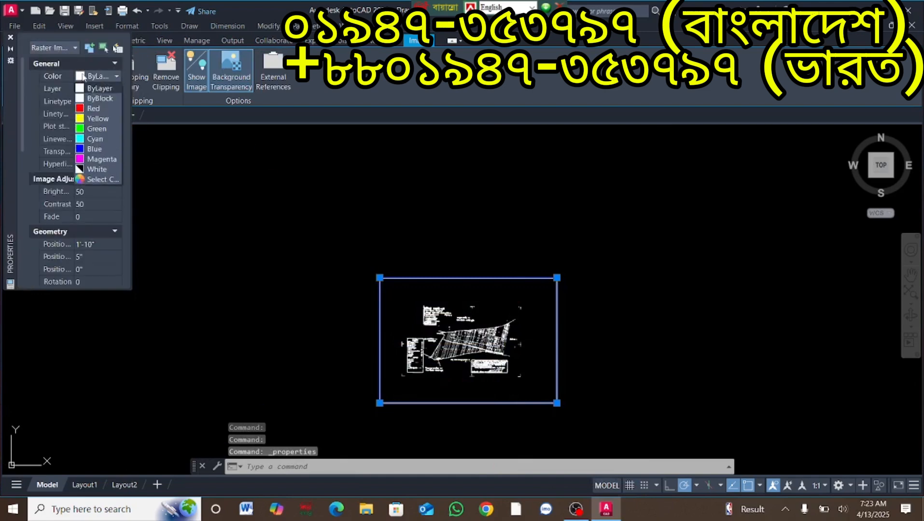
left_click(83, 109)
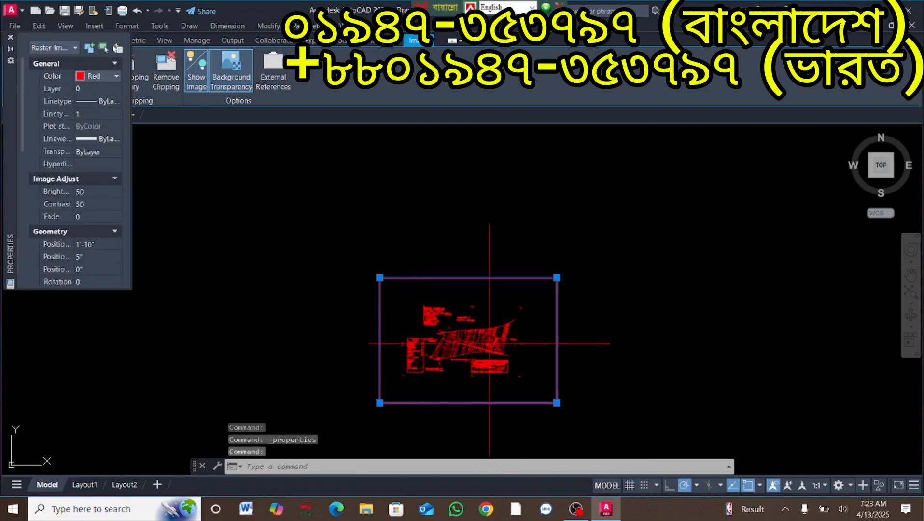
scroll(497, 343, "up", 6)
scroll(640, 342, "down", 6)
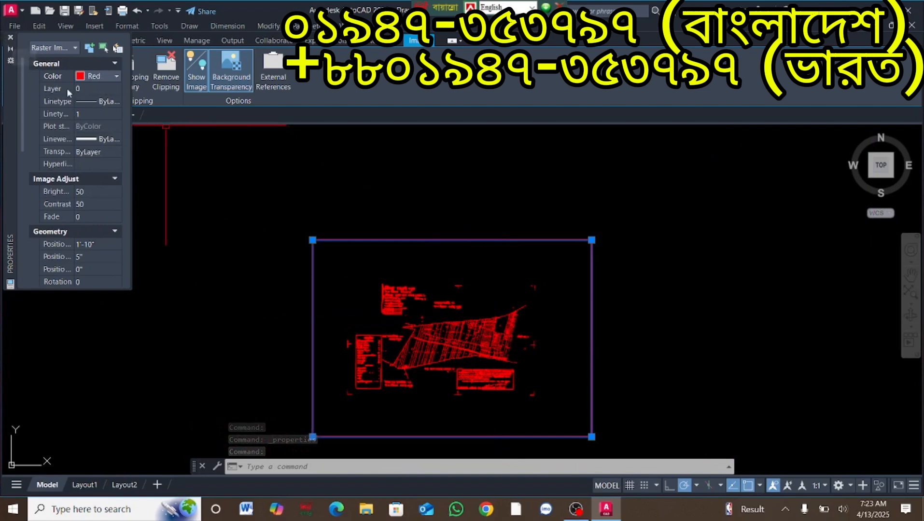
Return the map image's color to ByLayer, close its properties and clear the selection
left_click(89, 79)
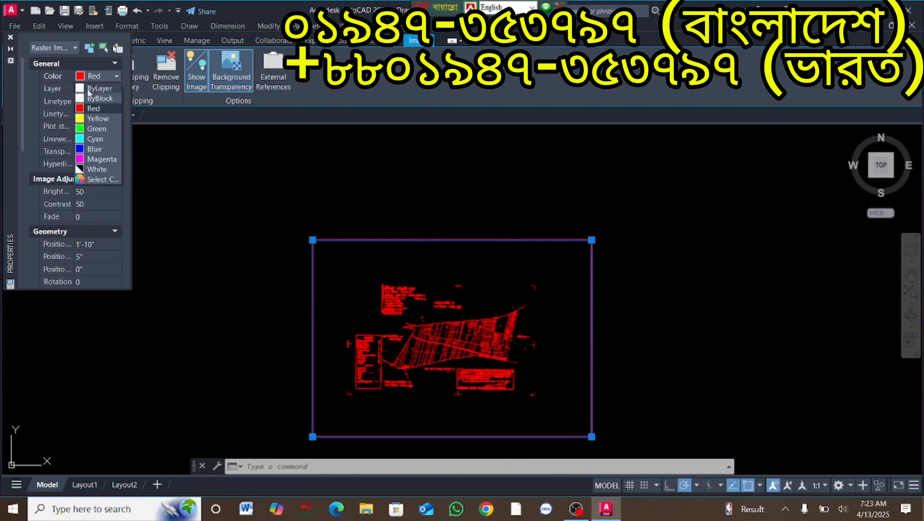
left_click(86, 88)
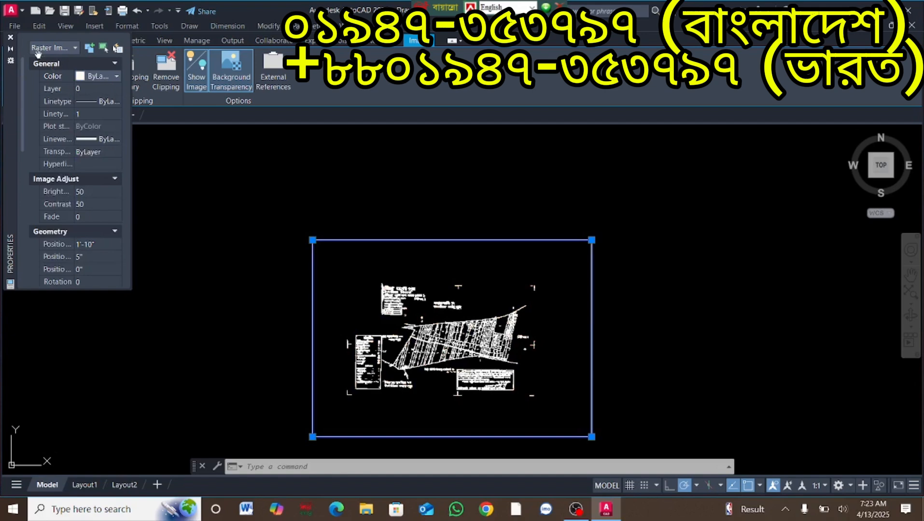
left_click(10, 37)
key("Escape")
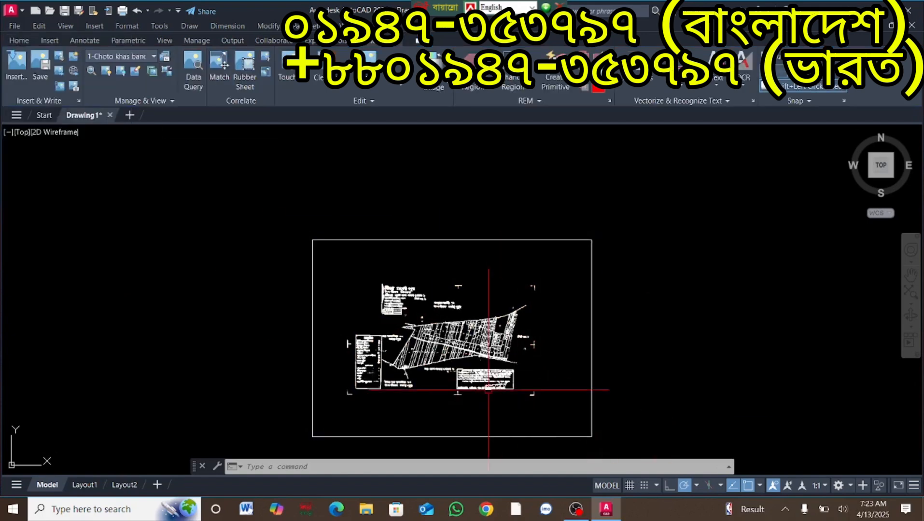
Save the drawing as rrrrr and the cleaned map image as New in BMP format in the Downloads folder
scroll(504, 381, "up", 2)
scroll(503, 376, "down", 4)
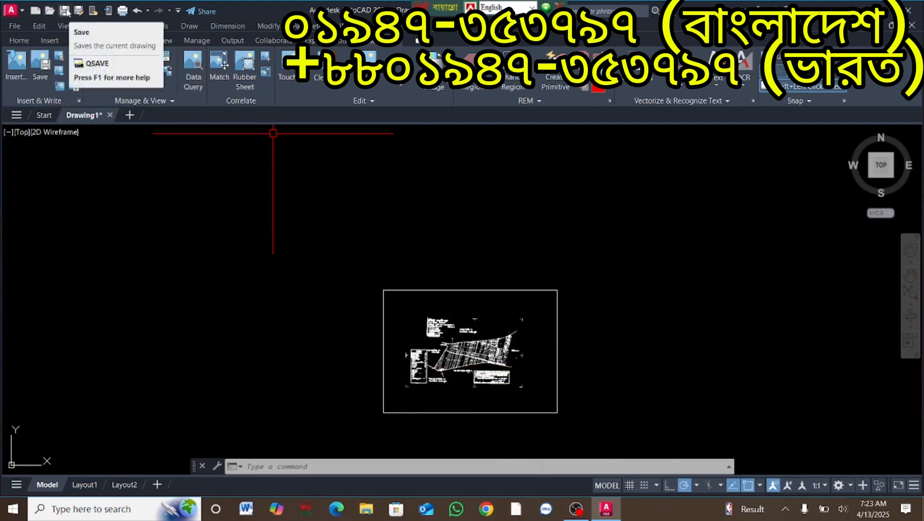
left_click(66, 12)
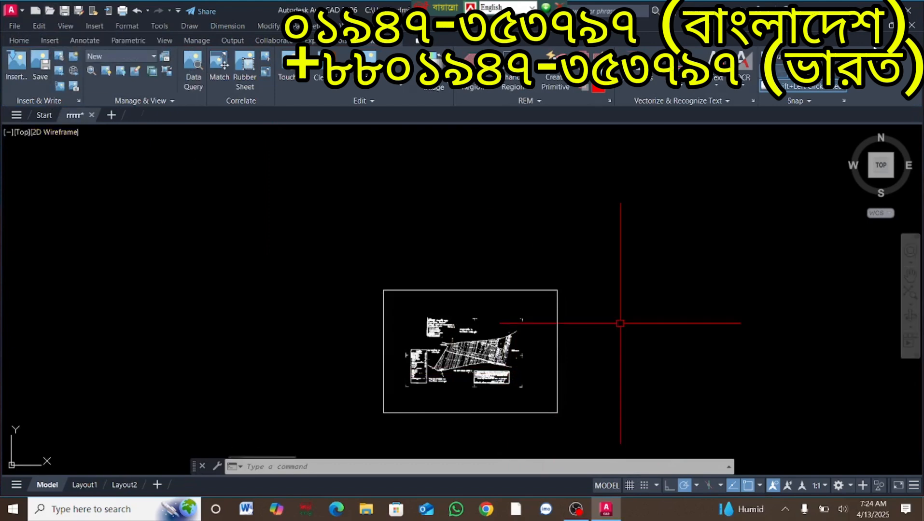
key("ctrl+s")
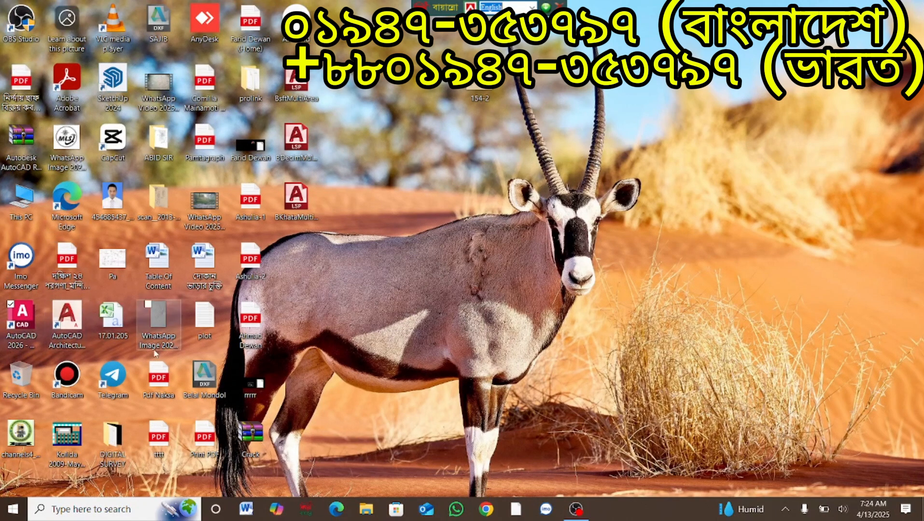
Switch to File Explorer, open New.bmp from the Downloads folder and inspect the cleaned map's title block and plots
double_click(21, 198)
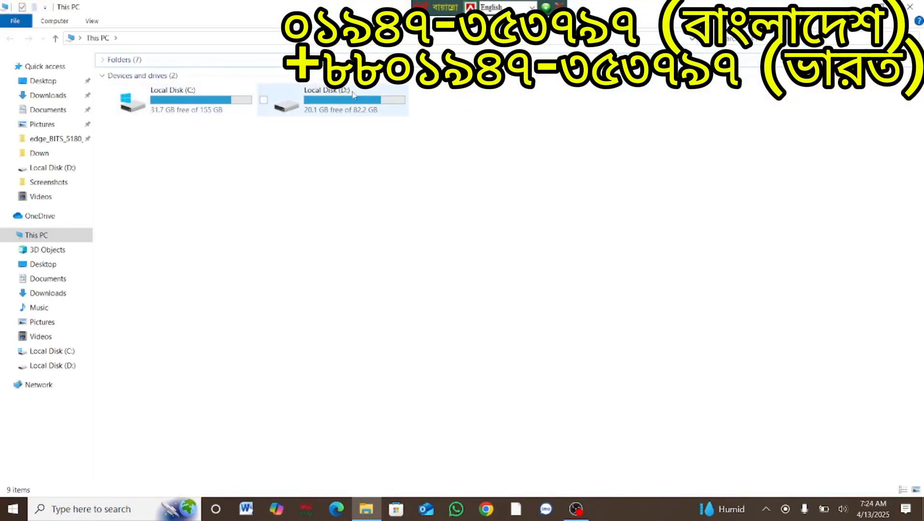
left_click(53, 95)
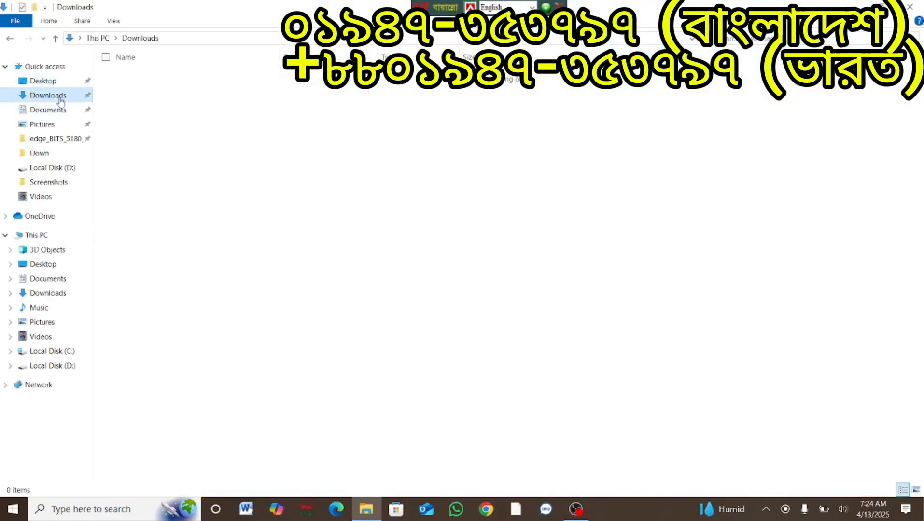
left_click(172, 91)
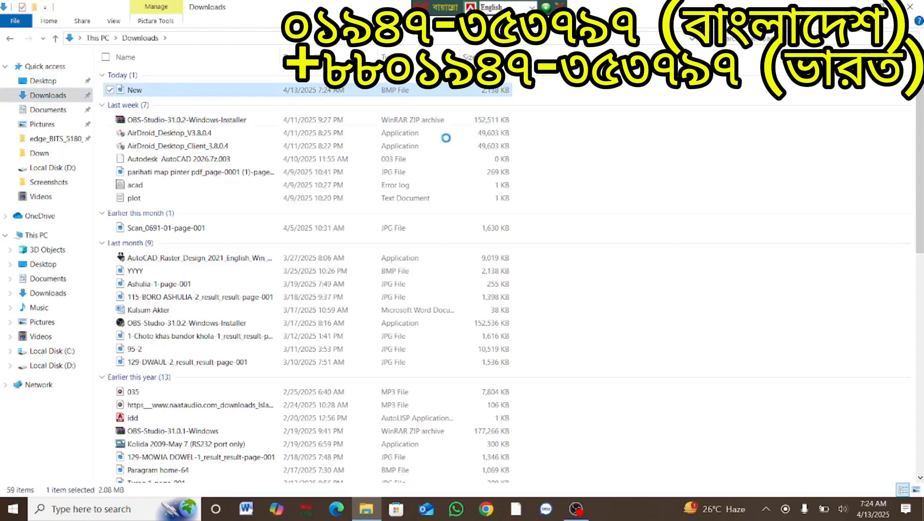
key("Return")
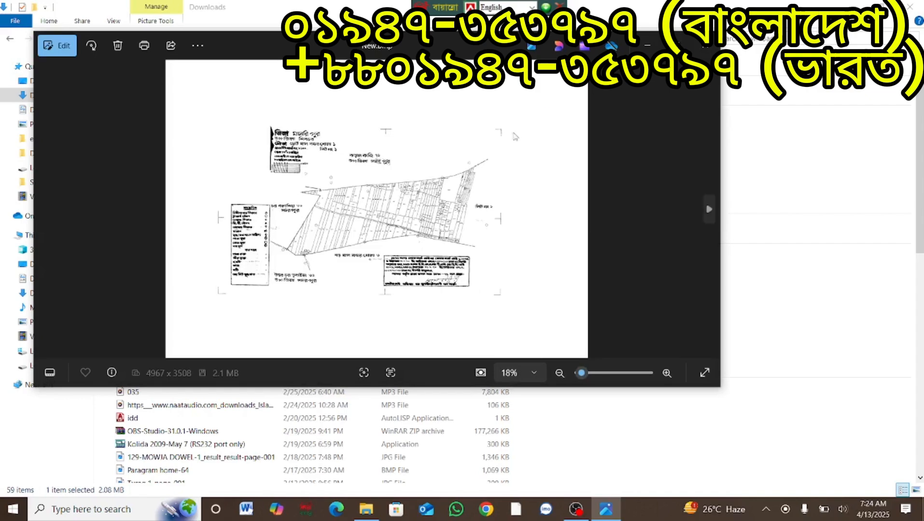
scroll(468, 190, "up", 4)
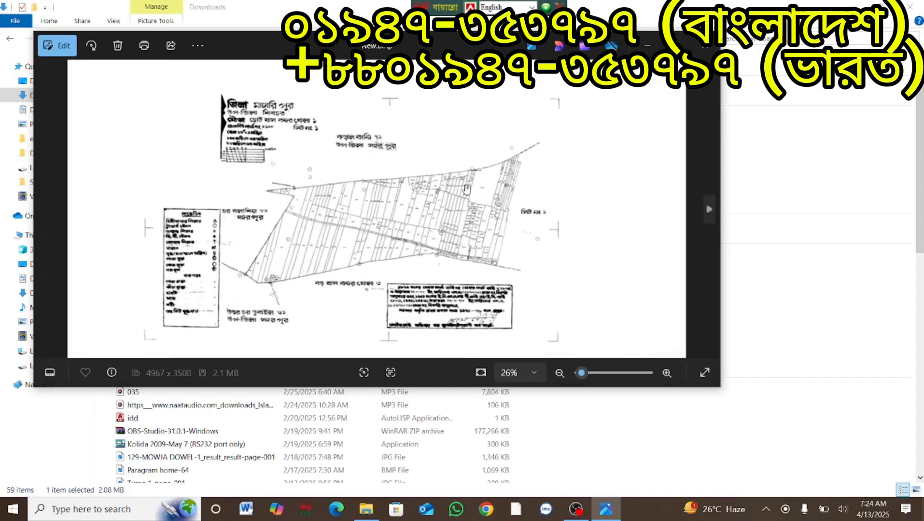
scroll(417, 197, "down", 3)
scroll(298, 124, "up", 5)
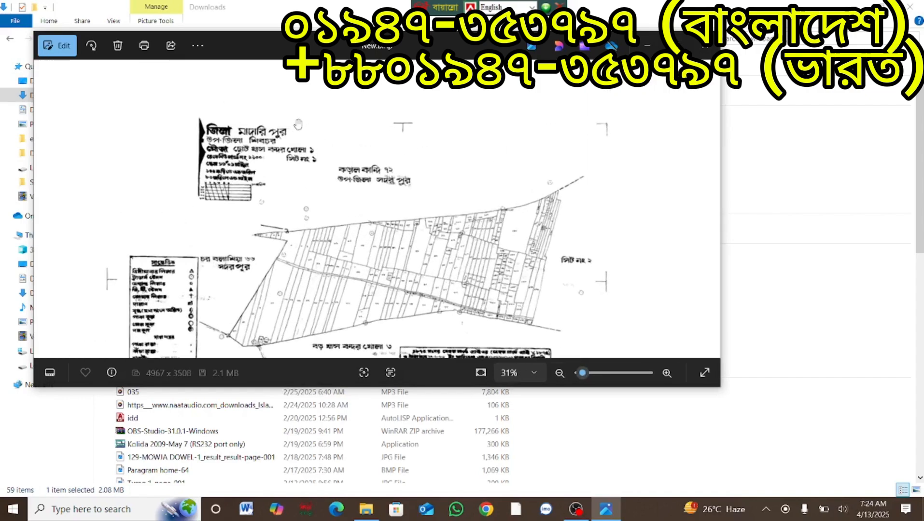
scroll(298, 123, "down", 2)
scroll(299, 123, "up", 1)
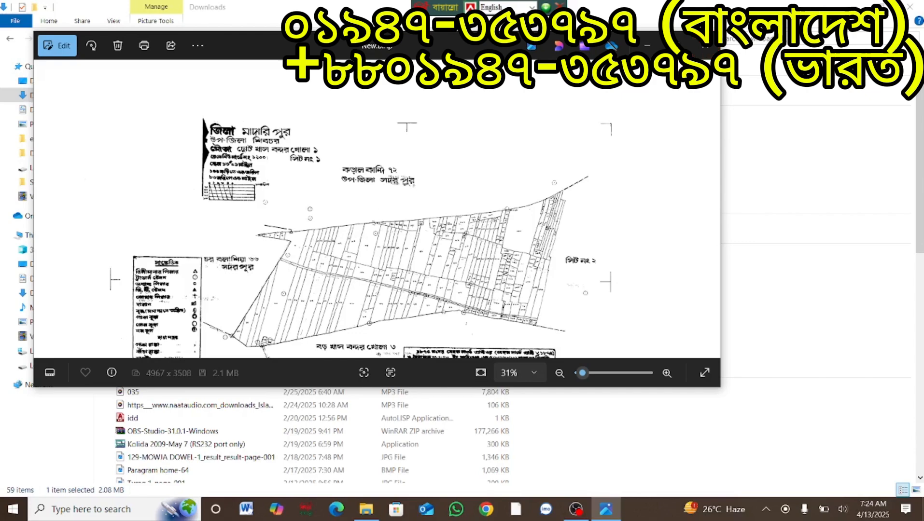
left_click(910, 6)
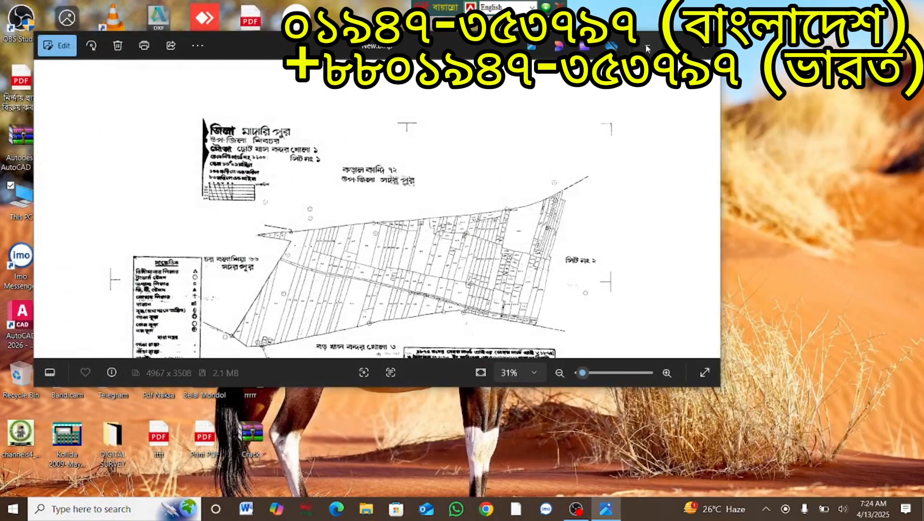
left_click(646, 44)
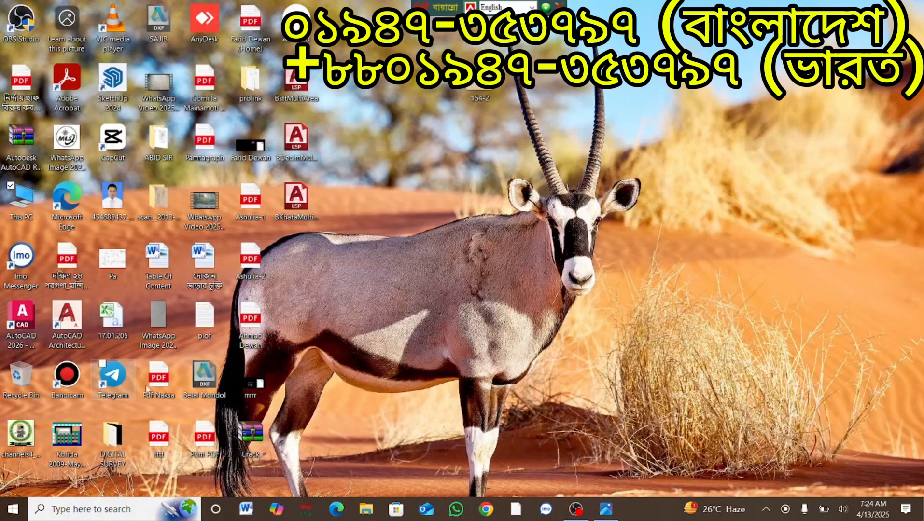
Open the original scan named 1-Choto khas bandor khola-1 from the Downloads folder
double_click(24, 200)
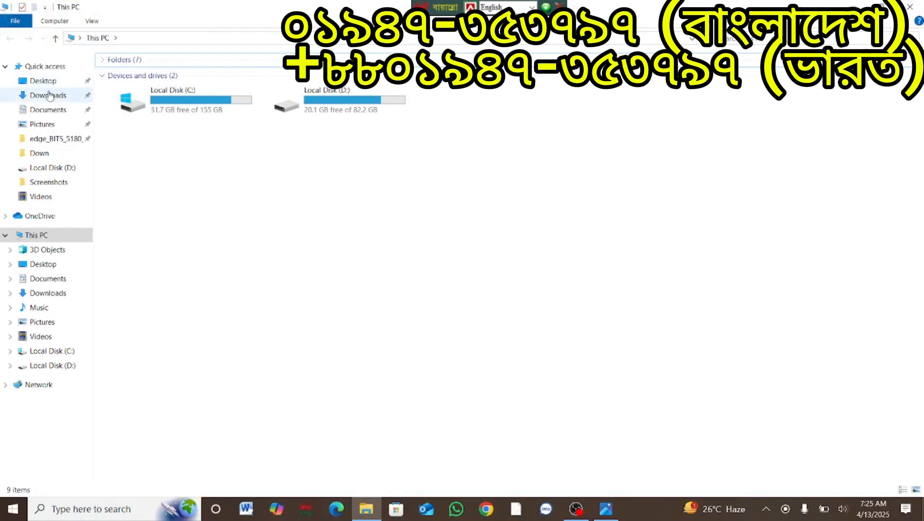
left_click(48, 95)
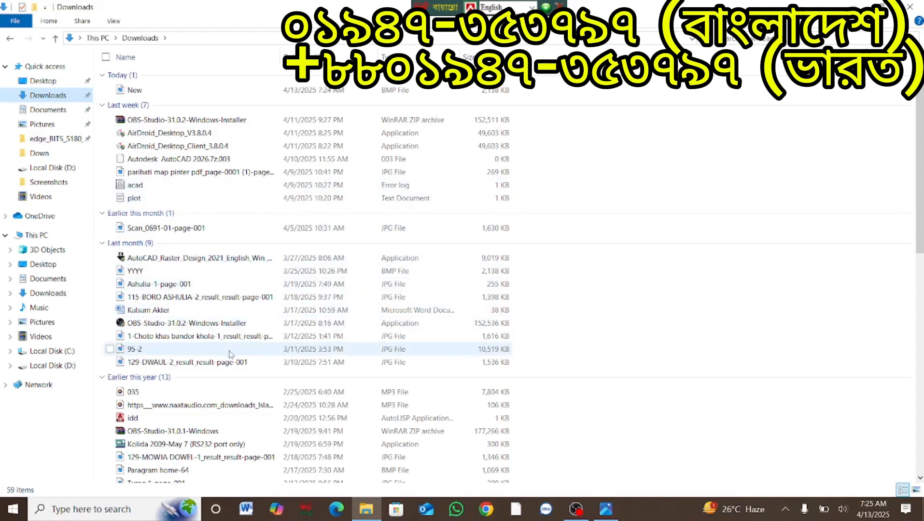
double_click(205, 339)
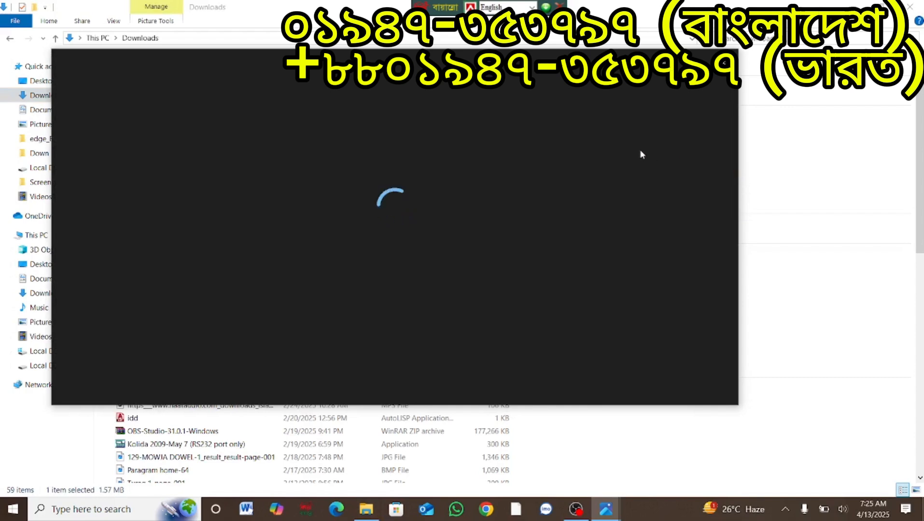
scroll(395, 173, "up", 1)
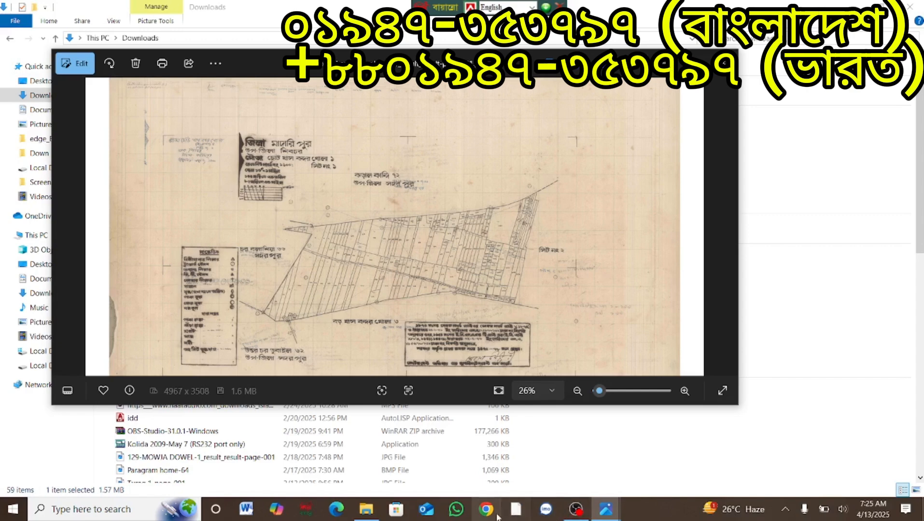
Compare the title block and upper plots of New.bmp with those of the original scan
mouse_move(611, 518)
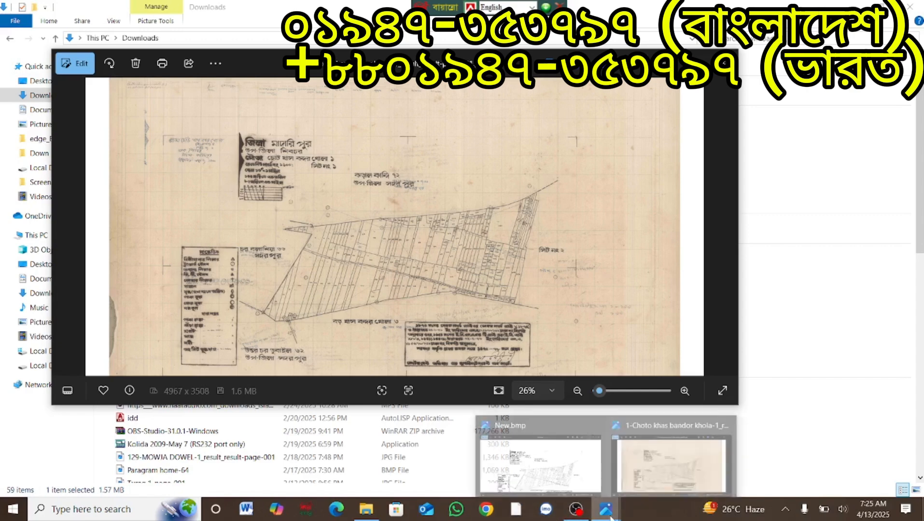
left_click(558, 467)
scroll(344, 191, "up", 3)
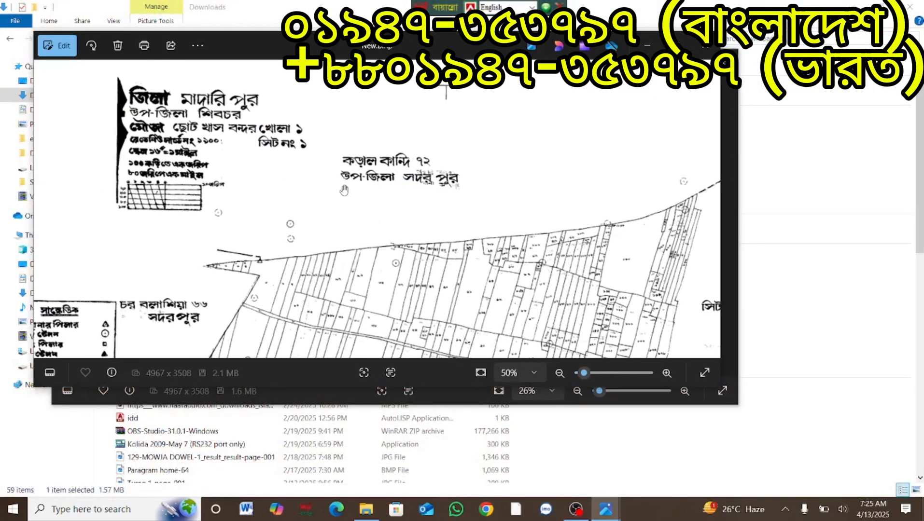
mouse_move(606, 512)
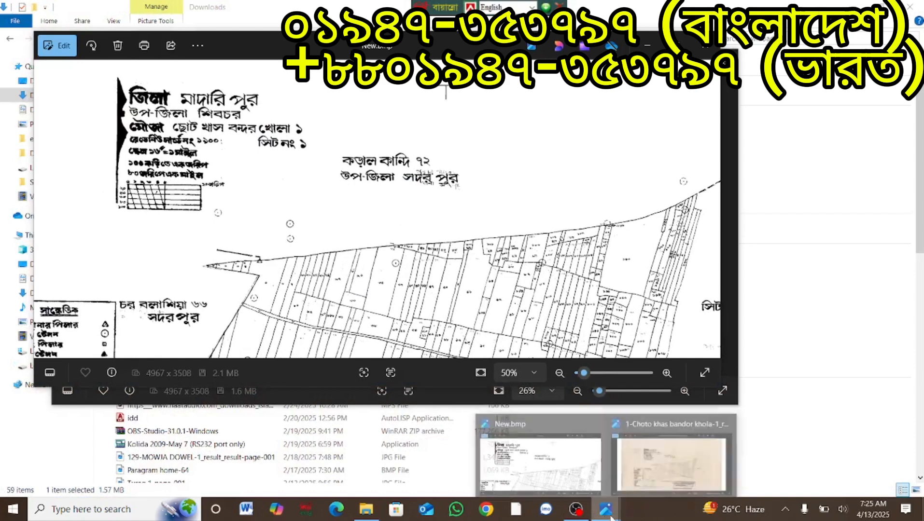
left_click(629, 444)
scroll(346, 164, "up", 5)
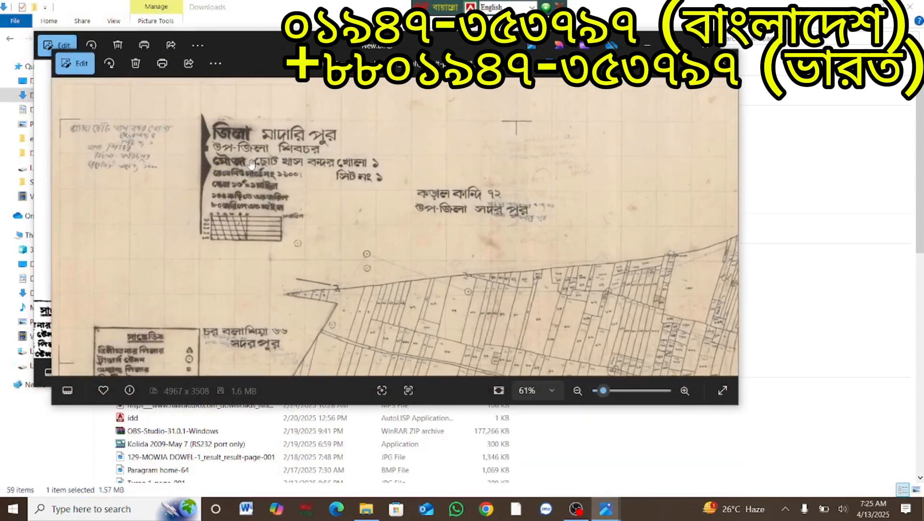
scroll(202, 143, "down", 1)
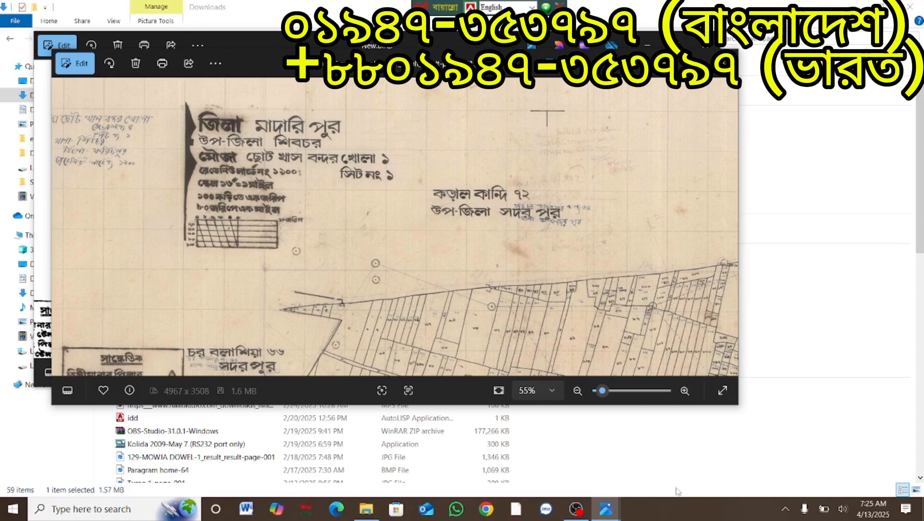
mouse_move(608, 511)
left_click(573, 466)
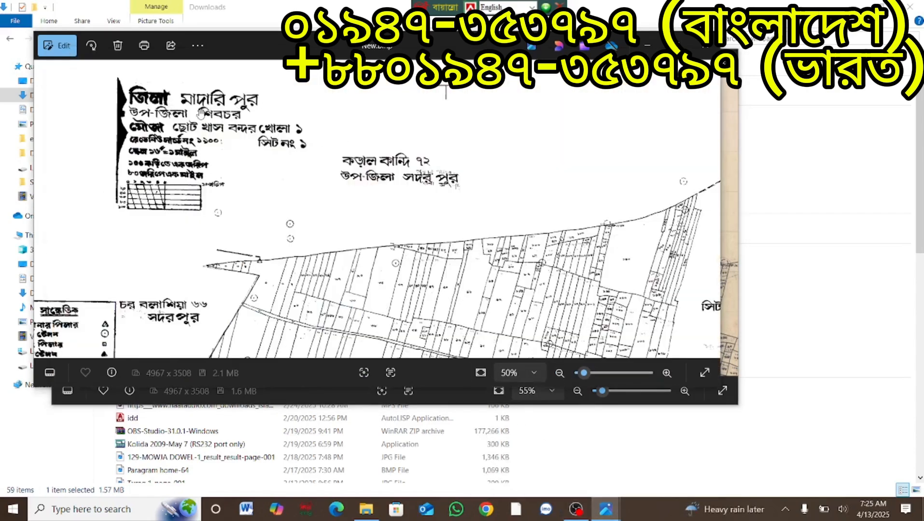
Close both map images and the Downloads folder window
left_click(707, 46)
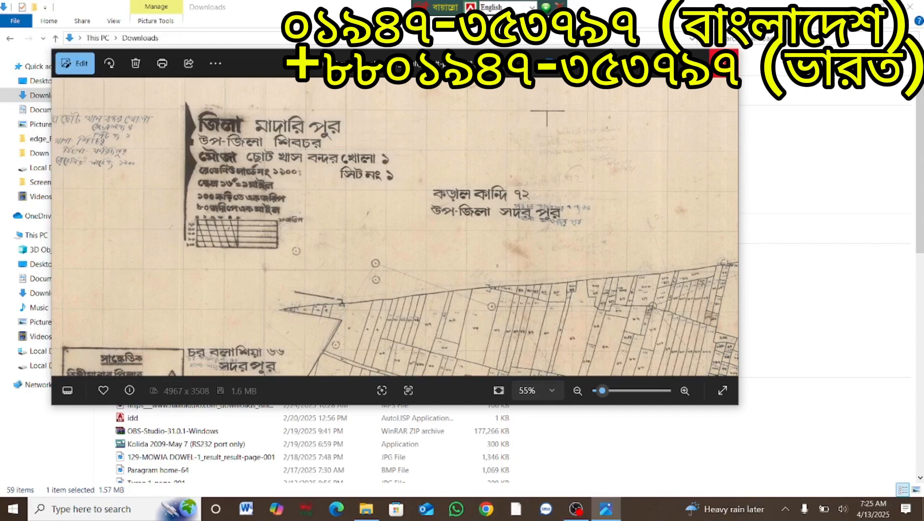
left_click(725, 58)
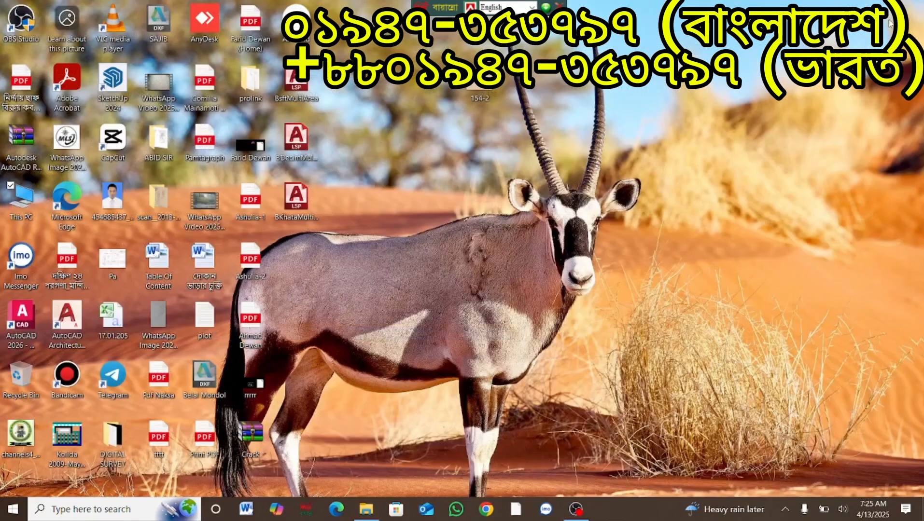
left_click(910, 6)
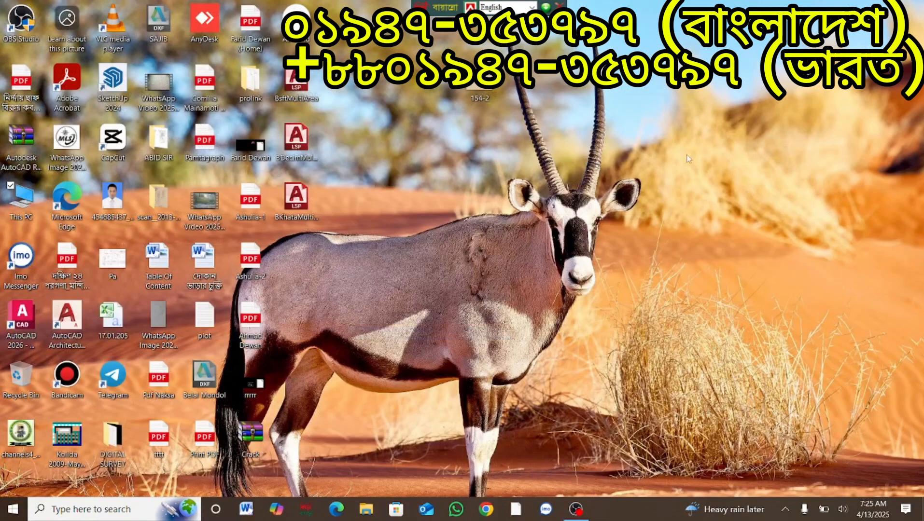